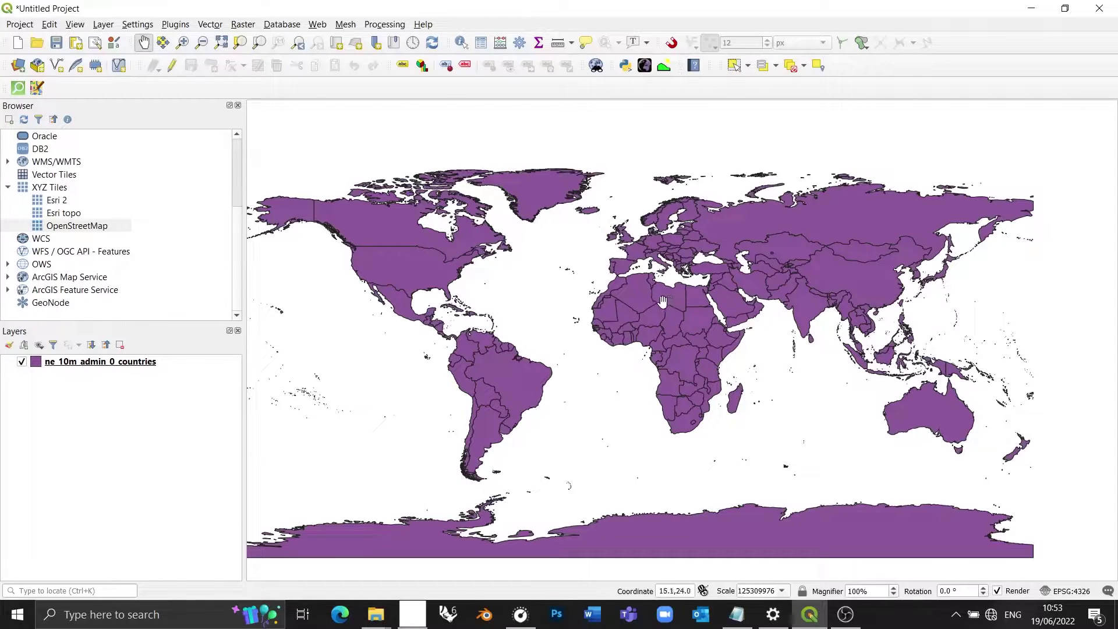
# - Zoom in and pan the map so the North Atlantic and western Europe fill the canvas
pyautogui.click(49, 25)
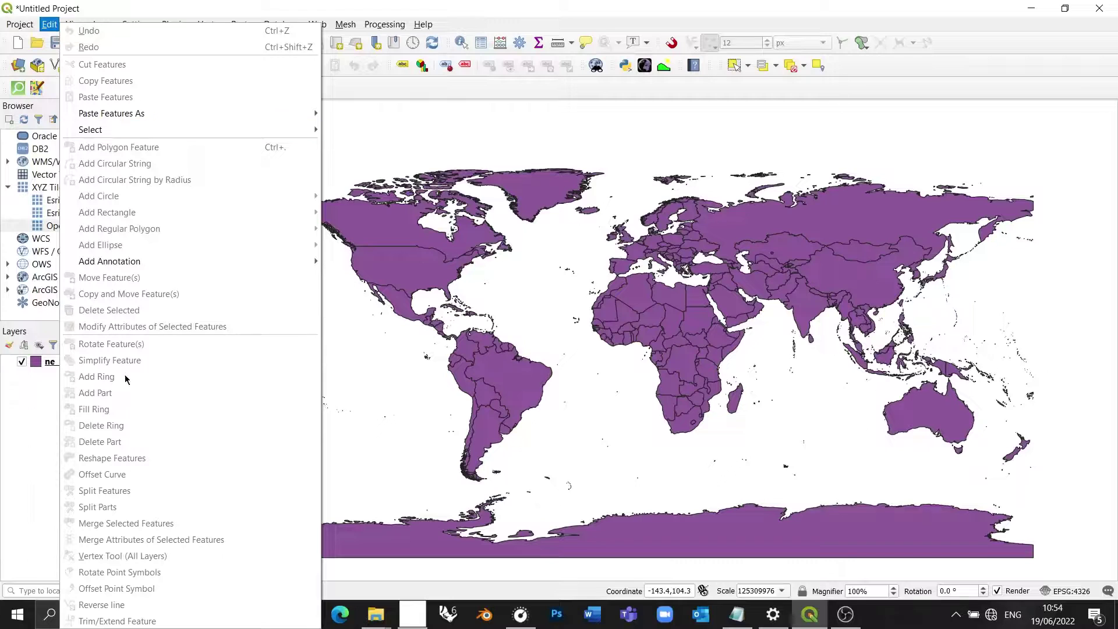
pyautogui.click(557, 291)
pyautogui.scroll(2, 705, 222)
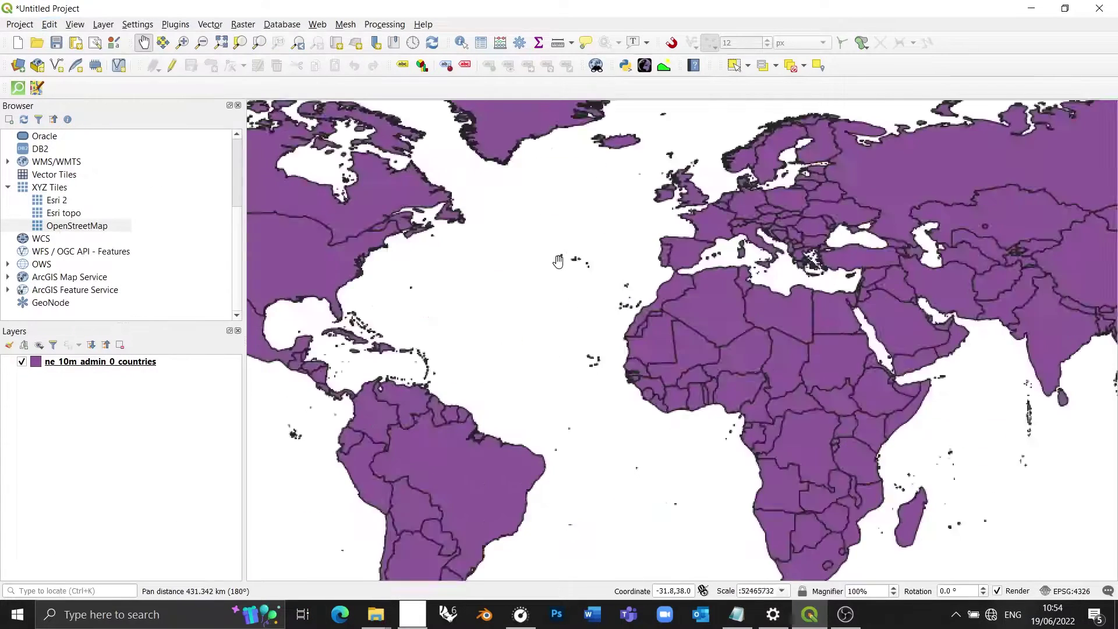
pyautogui.moveTo(705, 222); pyautogui.dragTo(599, 323)
pyautogui.scroll(1, 600, 324)
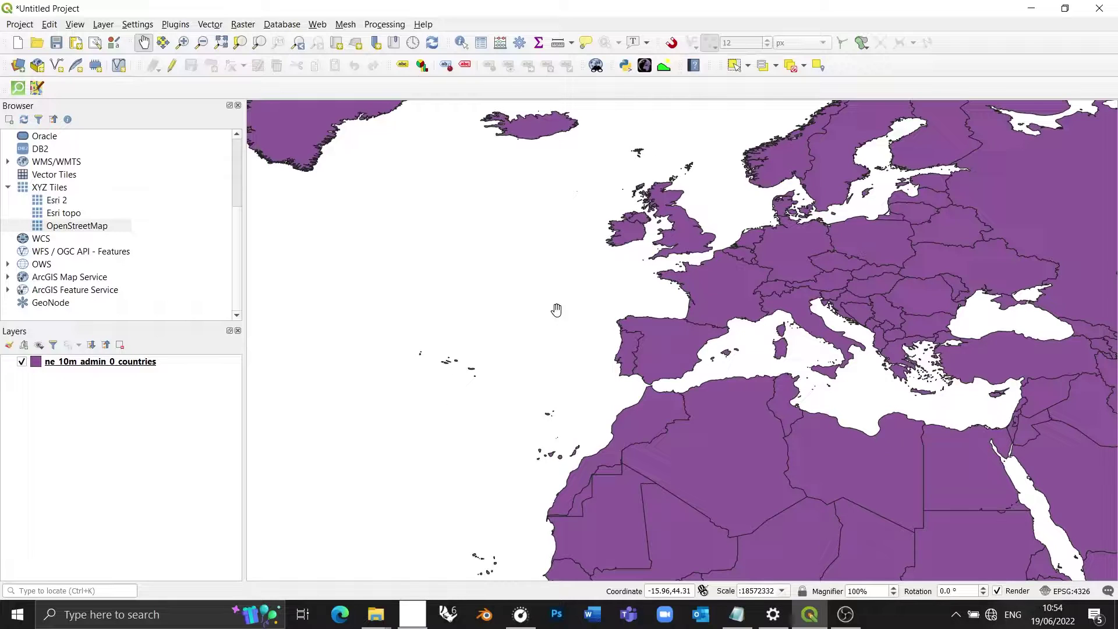
# - Set up a new GeoPackage layer saved as Shape.gpkg on the Desktop with Line geometry
pyautogui.click(115, 27)
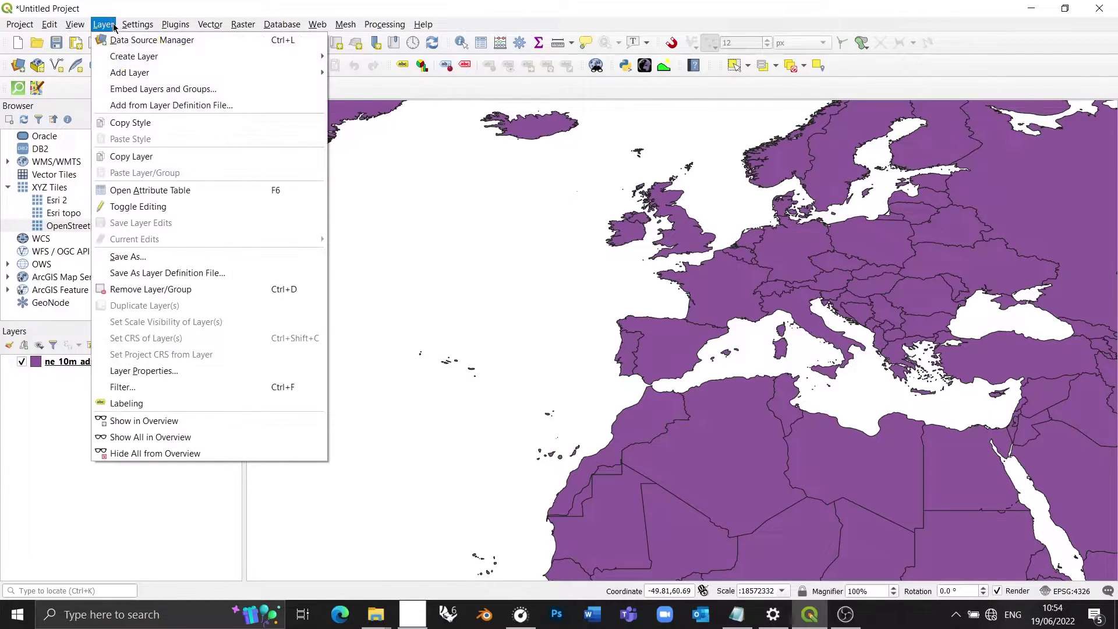
pyautogui.moveTo(117, 59)
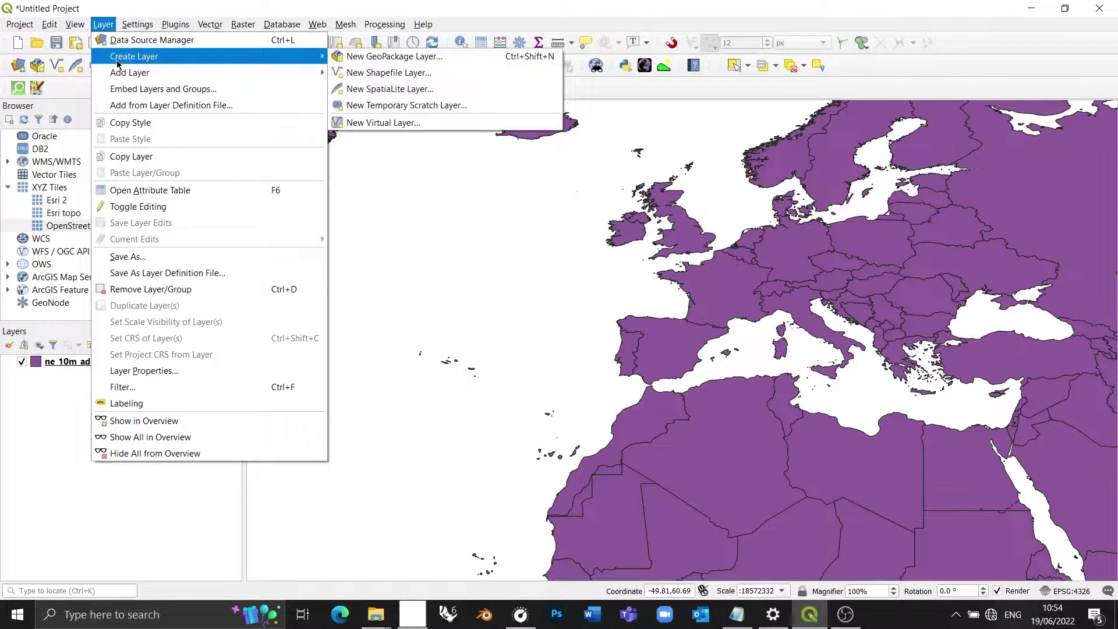
pyautogui.click(396, 57)
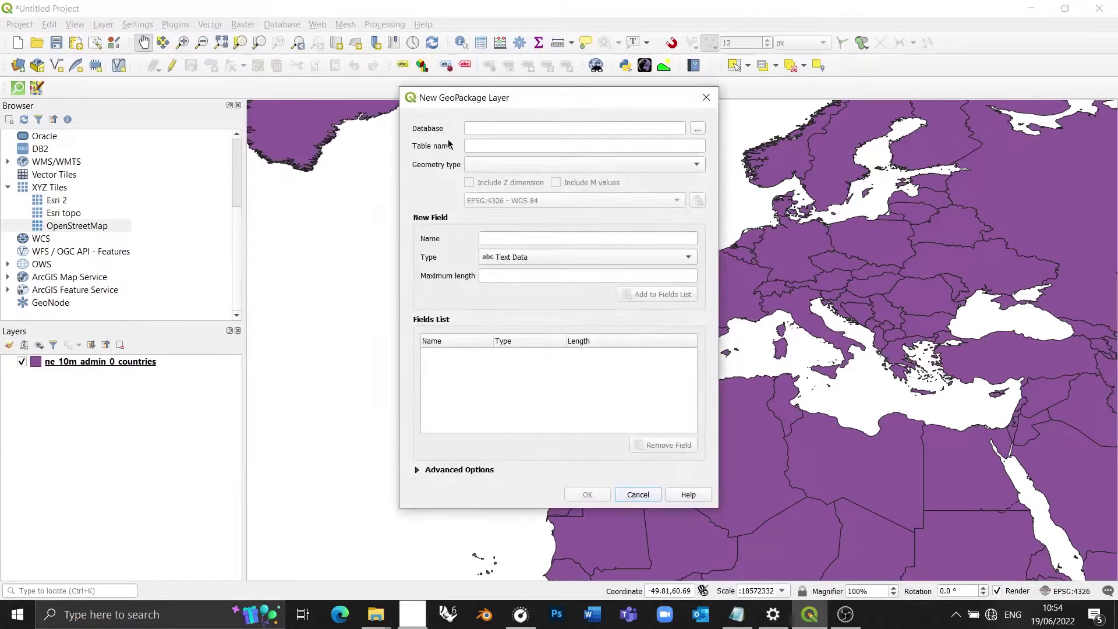
pyautogui.click(697, 129)
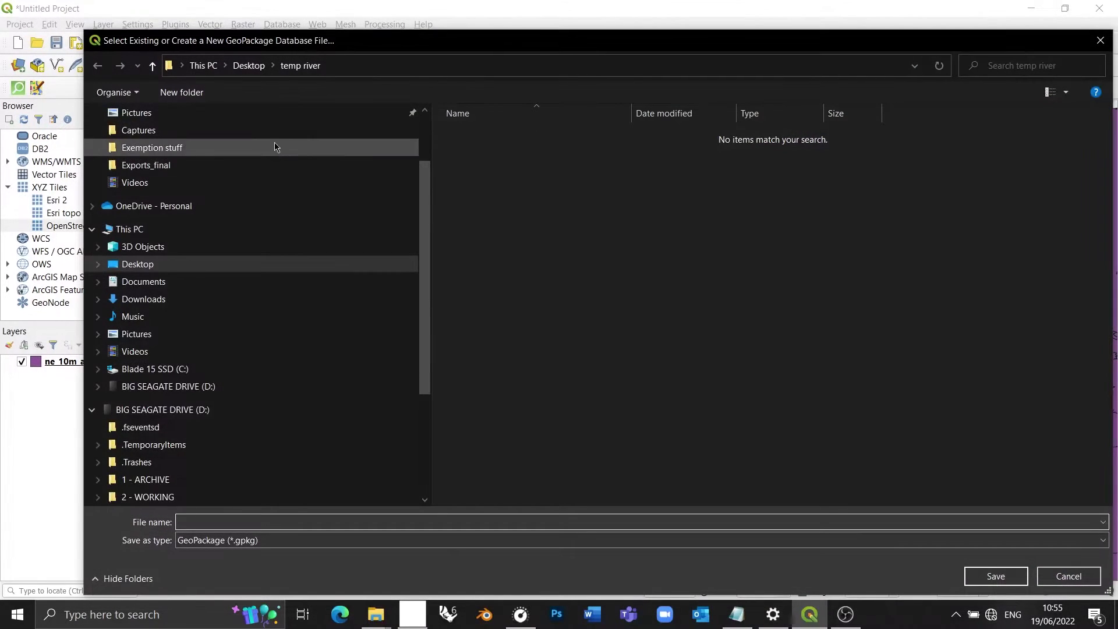
pyautogui.click(254, 149)
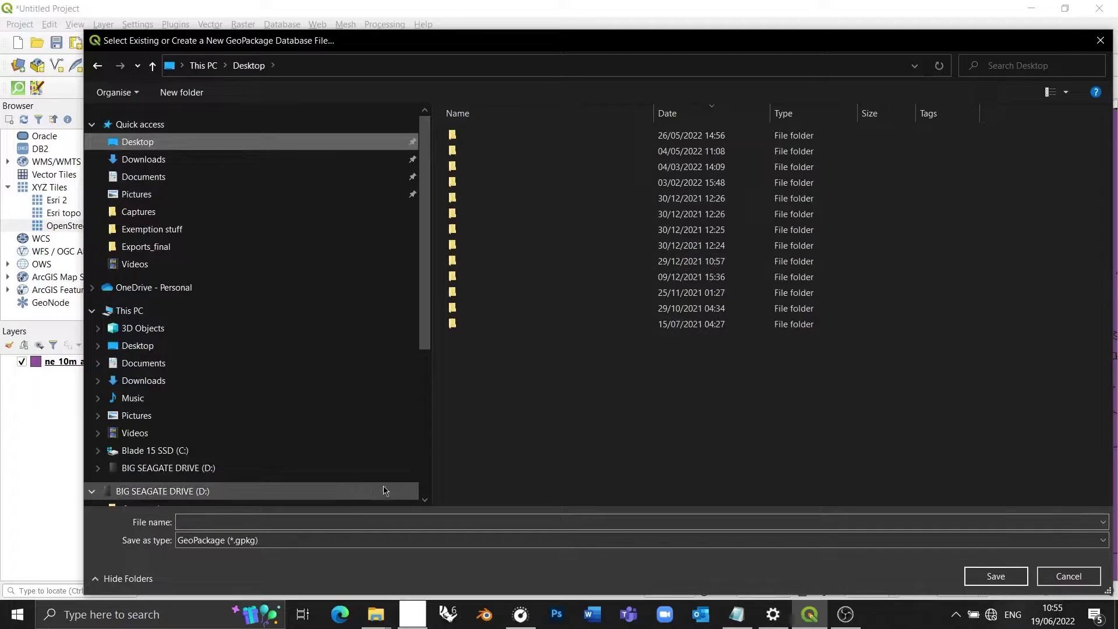
pyautogui.click(379, 520)
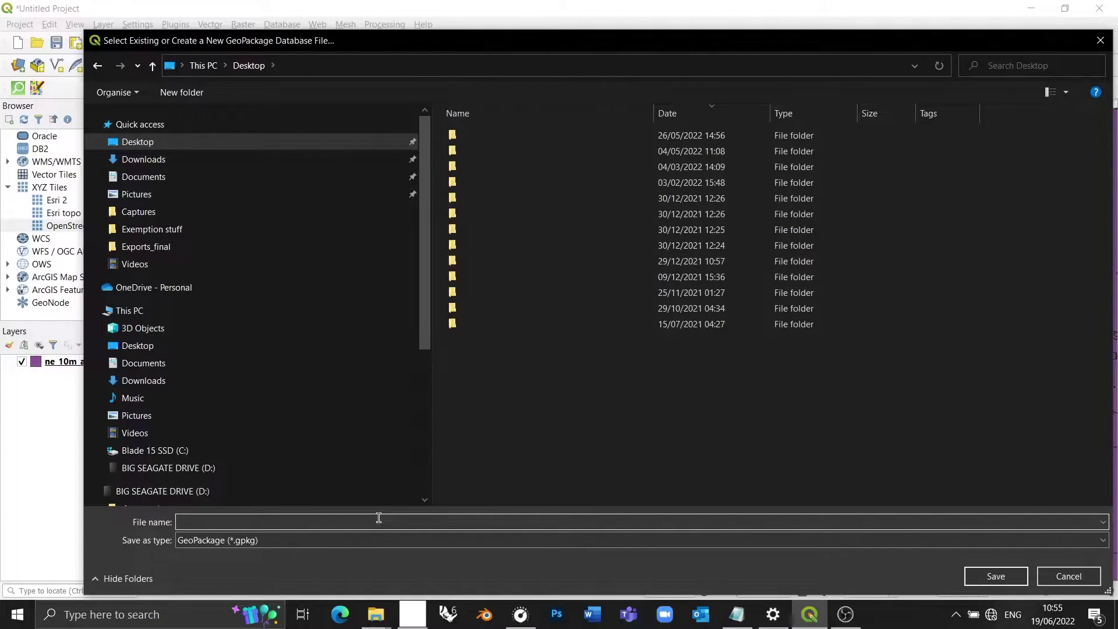
pyautogui.write('Shape')
pyautogui.press('Return')
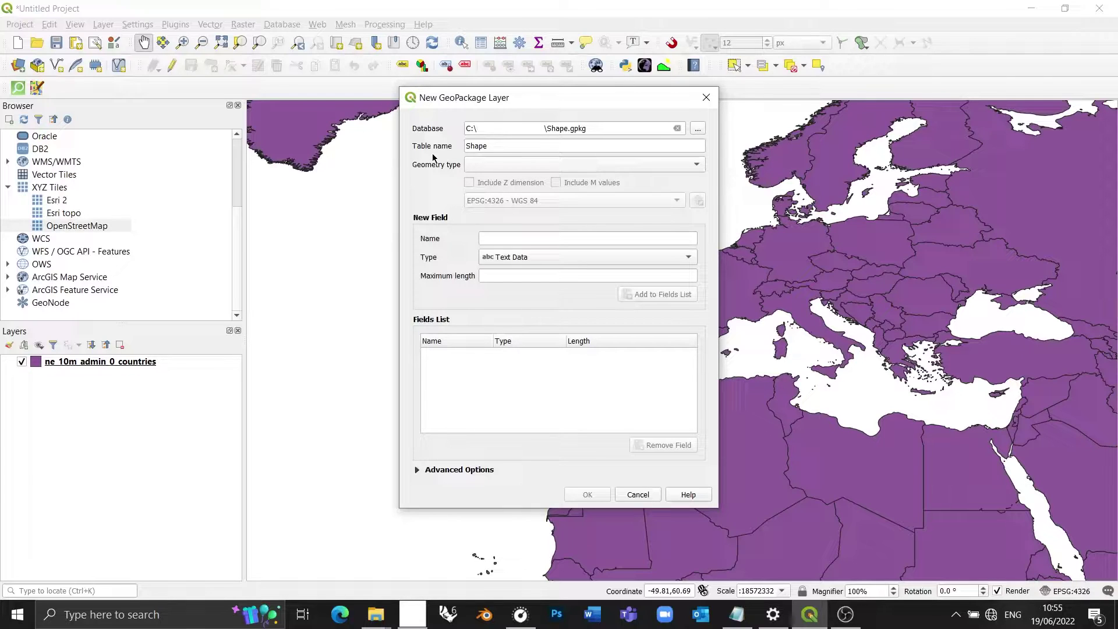
pyautogui.click(539, 165)
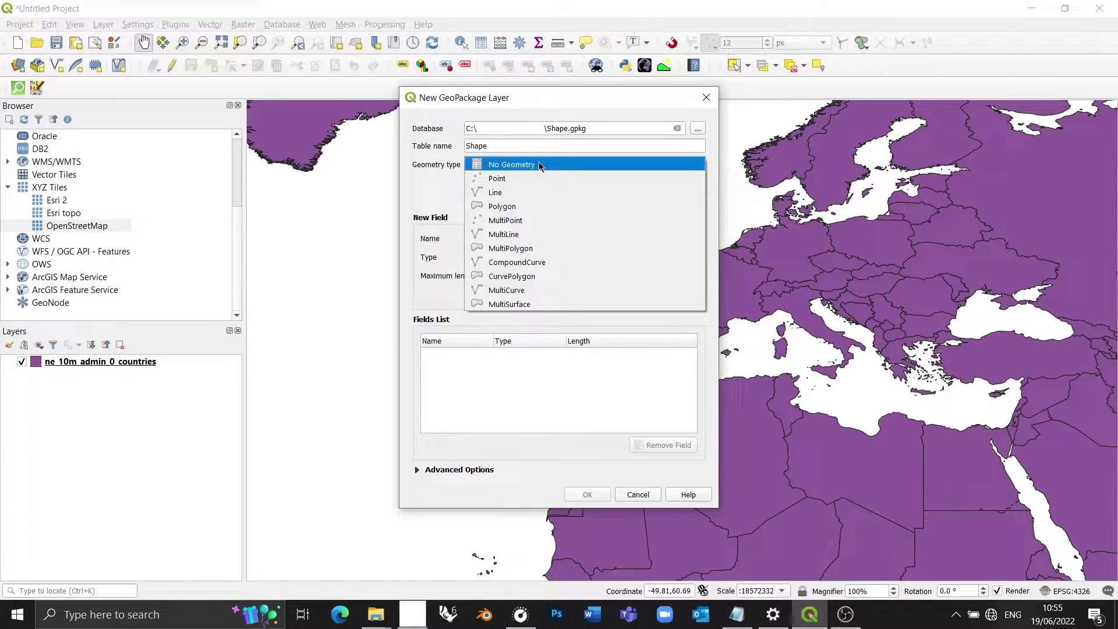
pyautogui.click(549, 195)
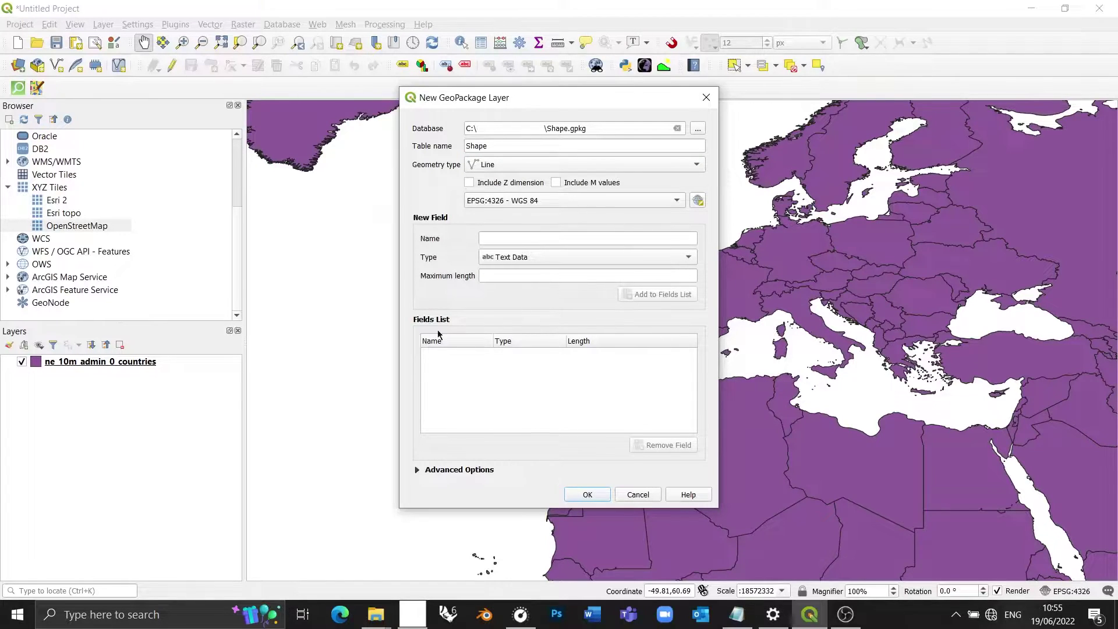
# - Add the Shape line layer to the project, select it and switch on editing
pyautogui.click(588, 494)
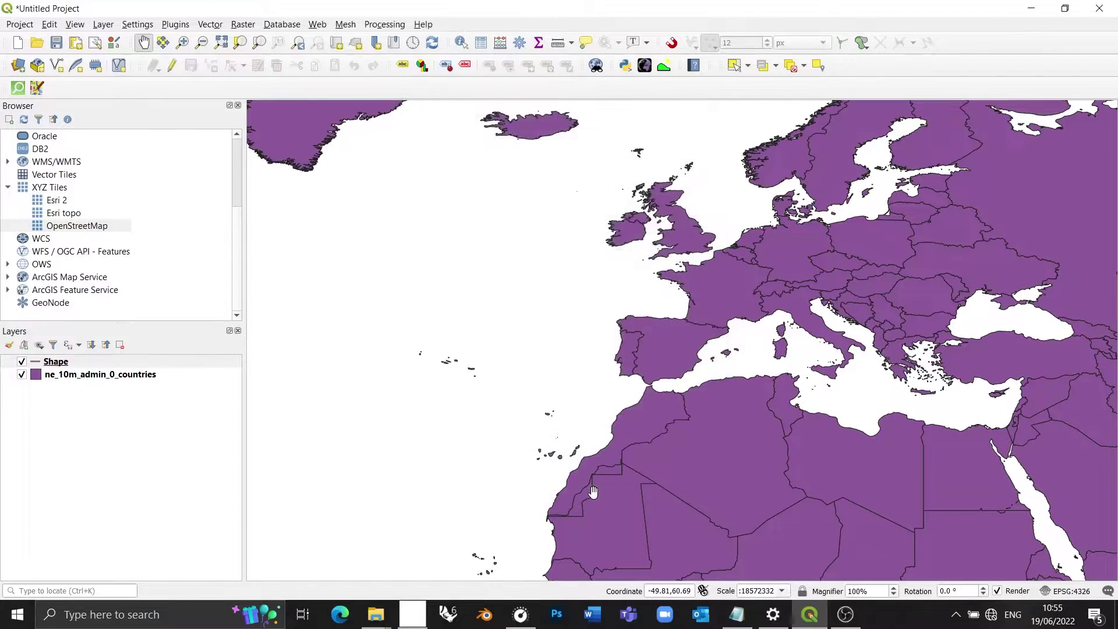
pyautogui.click(100, 362)
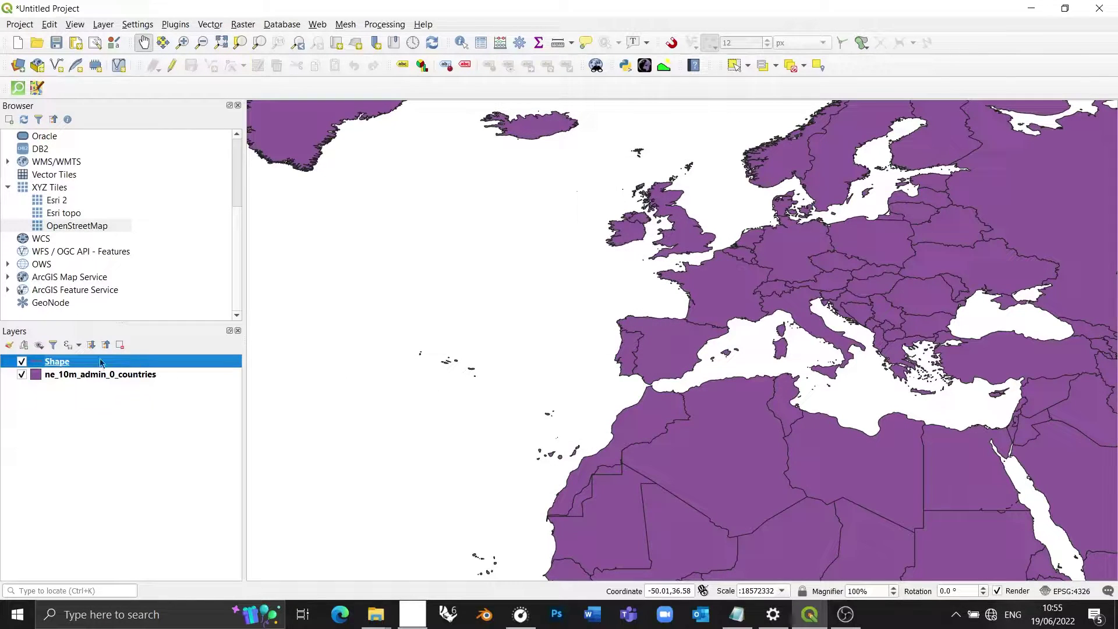
pyautogui.click(173, 67)
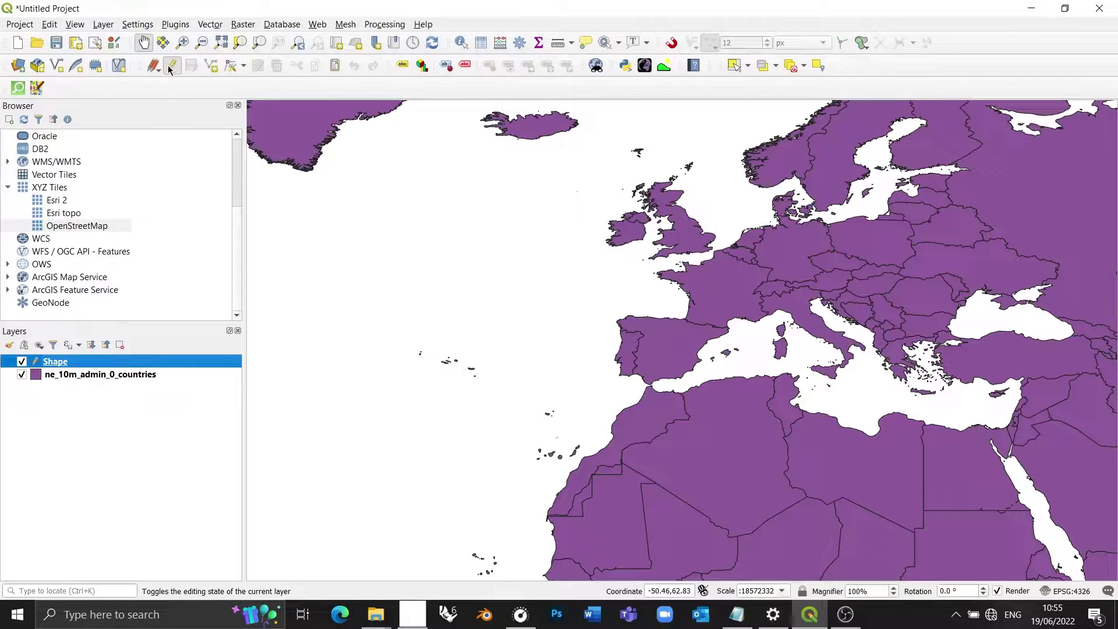
pyautogui.click(50, 25)
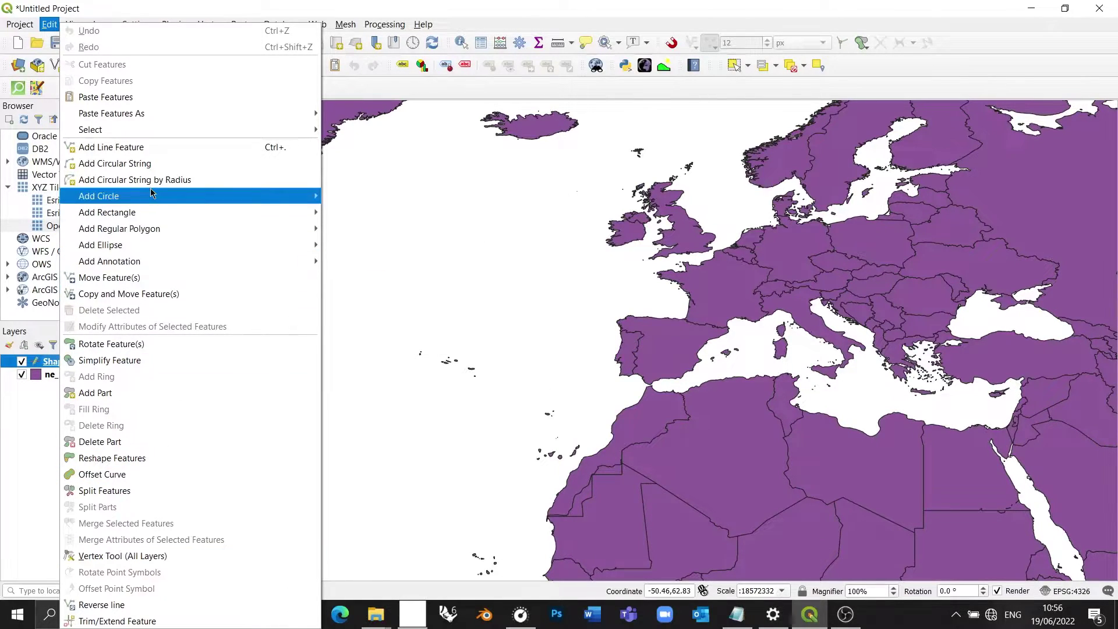
pyautogui.click(105, 24)
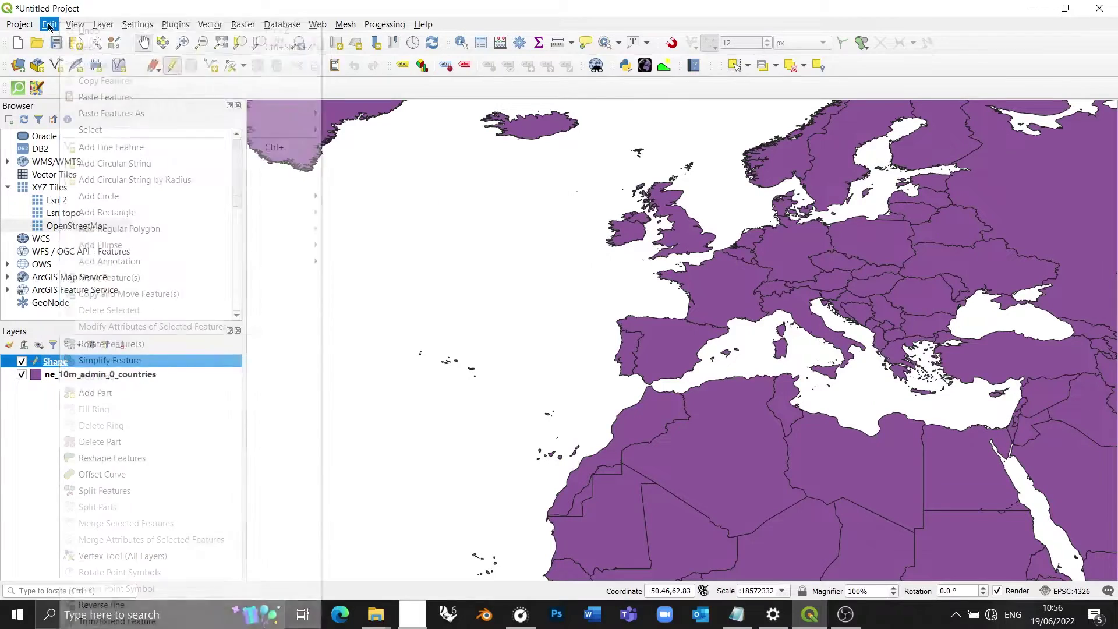
pyautogui.click(104, 24)
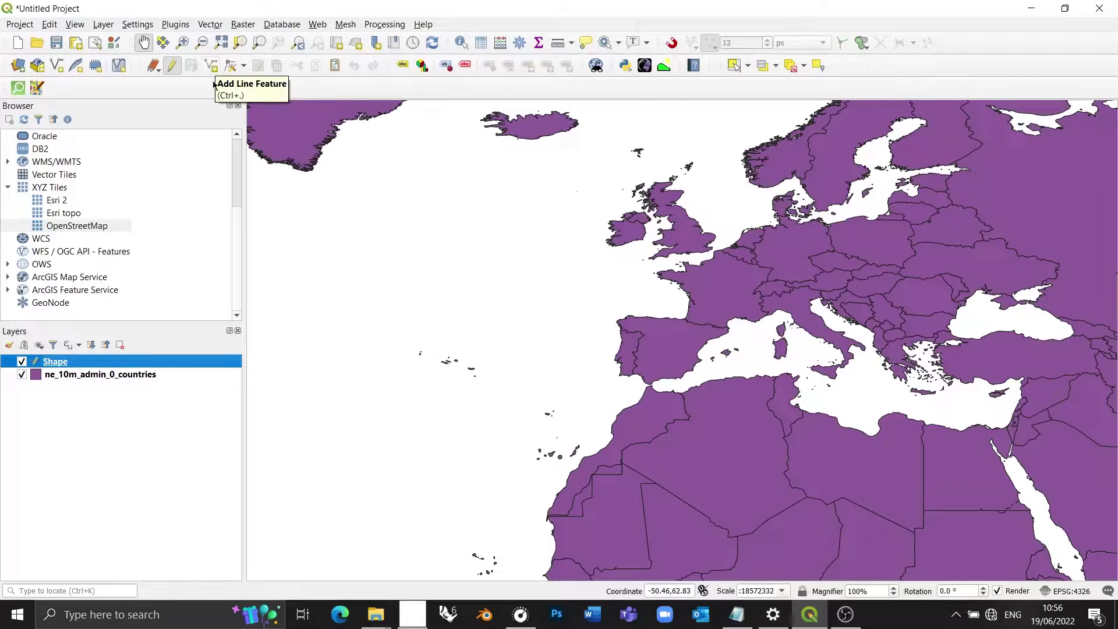
# - Draw a nine-vertex zigzag line over the Atlantic and accept its autogenerated fid
pyautogui.click(210, 66)
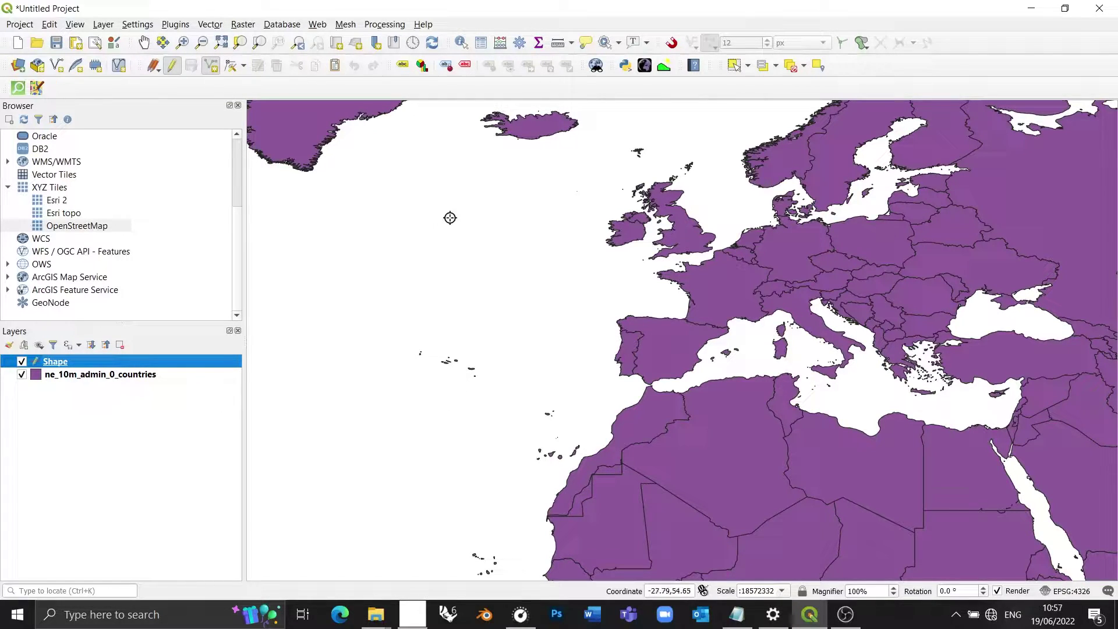
pyautogui.click(401, 178)
pyautogui.click(515, 247)
pyautogui.click(503, 337)
pyautogui.click(393, 304)
pyautogui.click(337, 376)
pyautogui.click(324, 319)
pyautogui.click(335, 265)
pyautogui.click(377, 248)
pyautogui.click(428, 269)
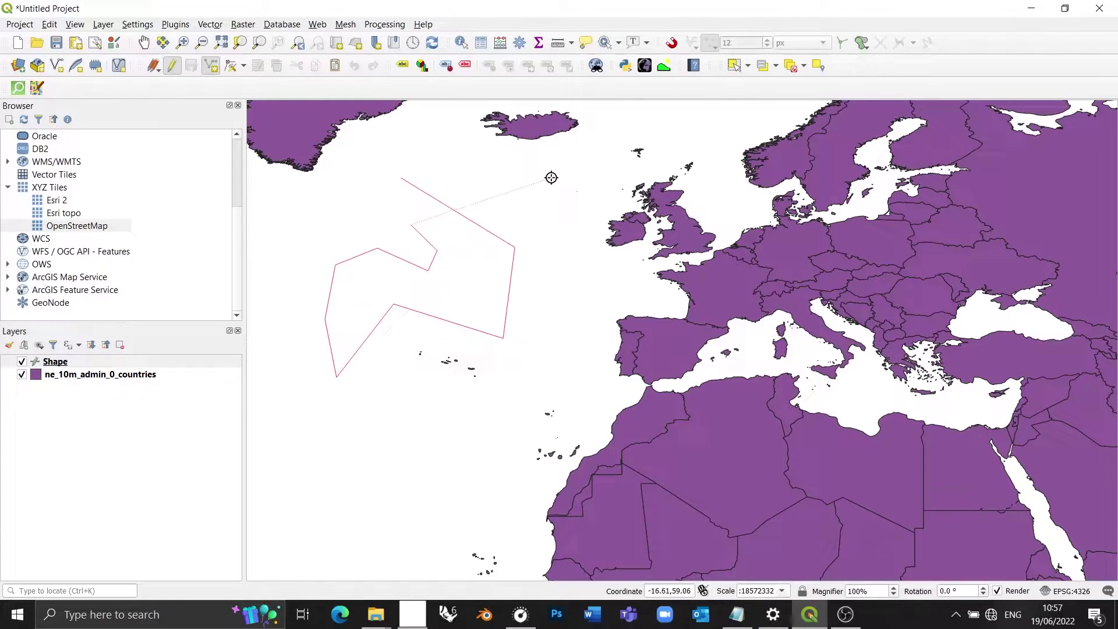
pyautogui.rightClick(561, 168)
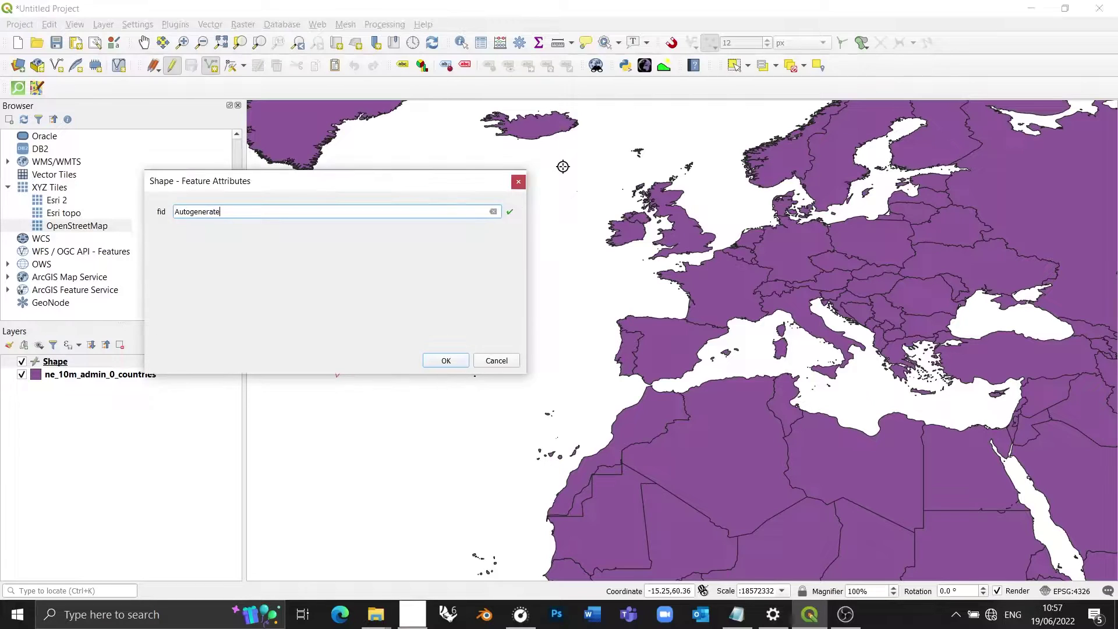
pyautogui.moveTo(429, 195); pyautogui.dragTo(860, 195)
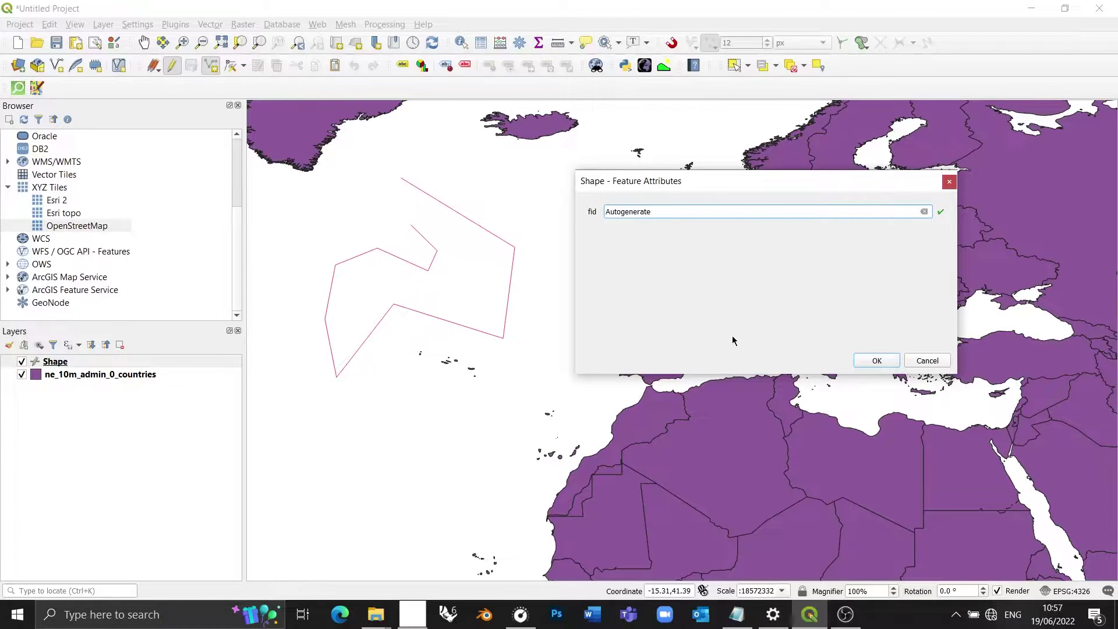
pyautogui.click(875, 360)
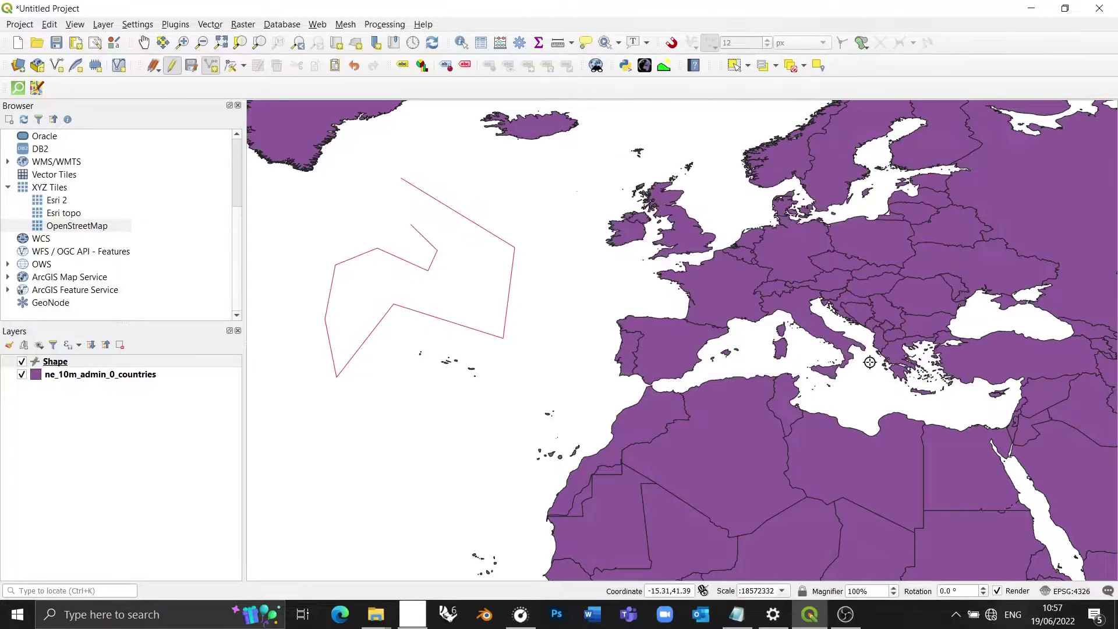
# - Save the Shape layer edits and select Shape in the Layers panel
pyautogui.click(194, 67)
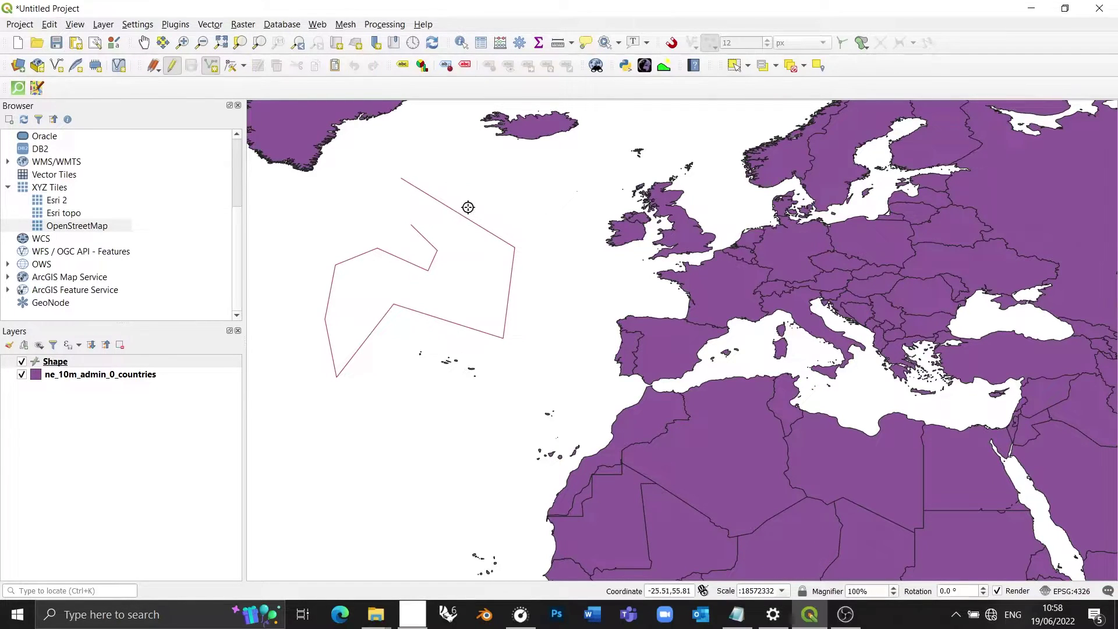
pyautogui.click(114, 365)
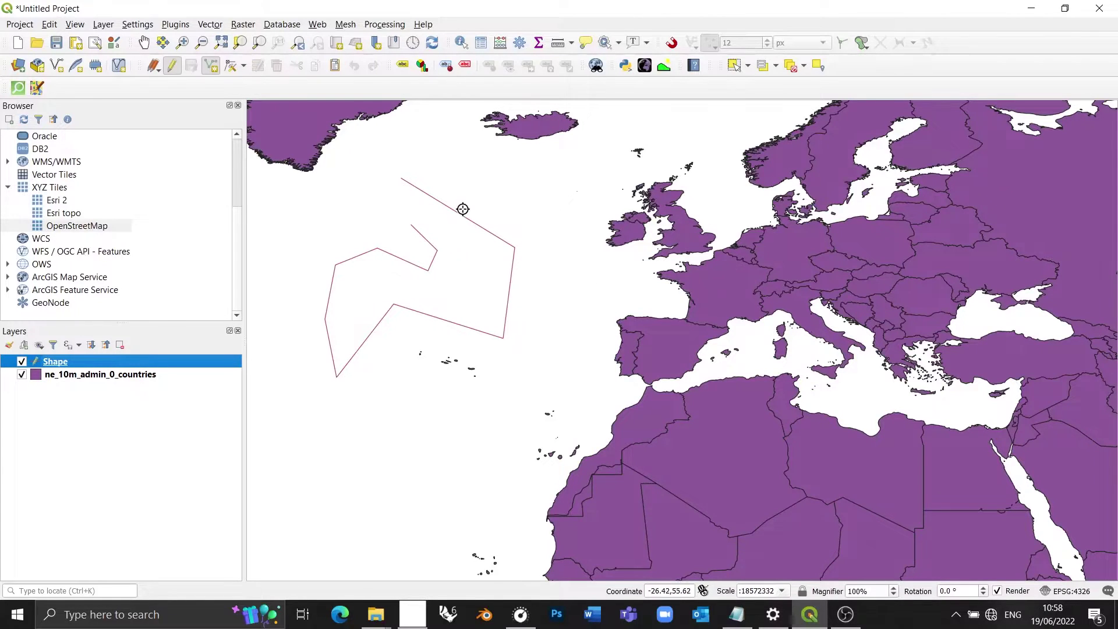
# - Start a new GeoPackage layer stored in a database file named Polygon.gpkg
pyautogui.click(103, 24)
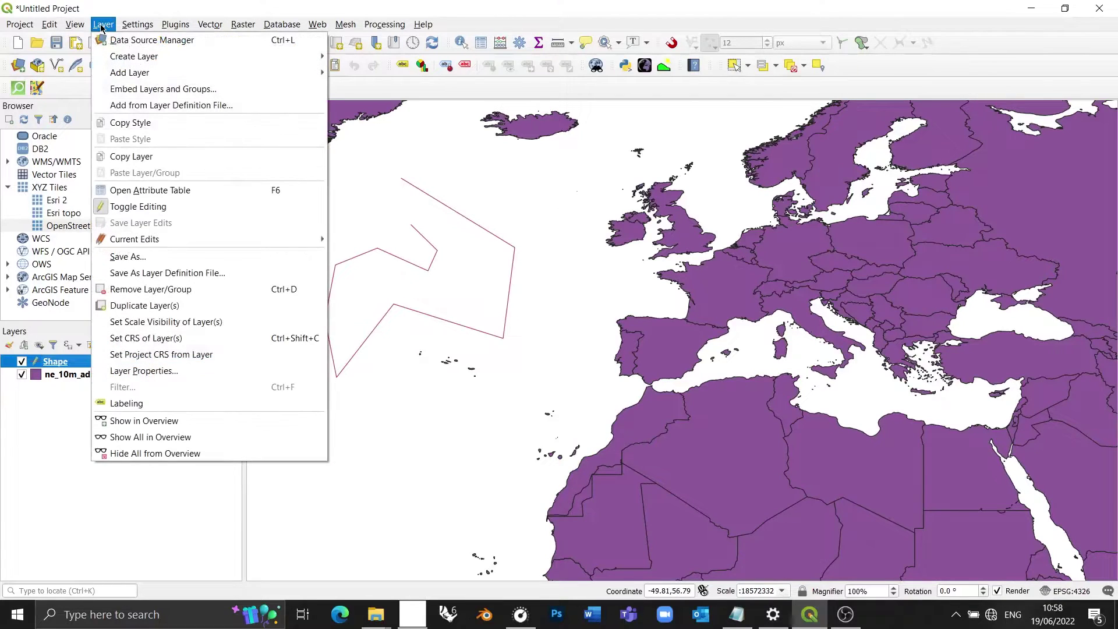
pyautogui.moveTo(125, 56)
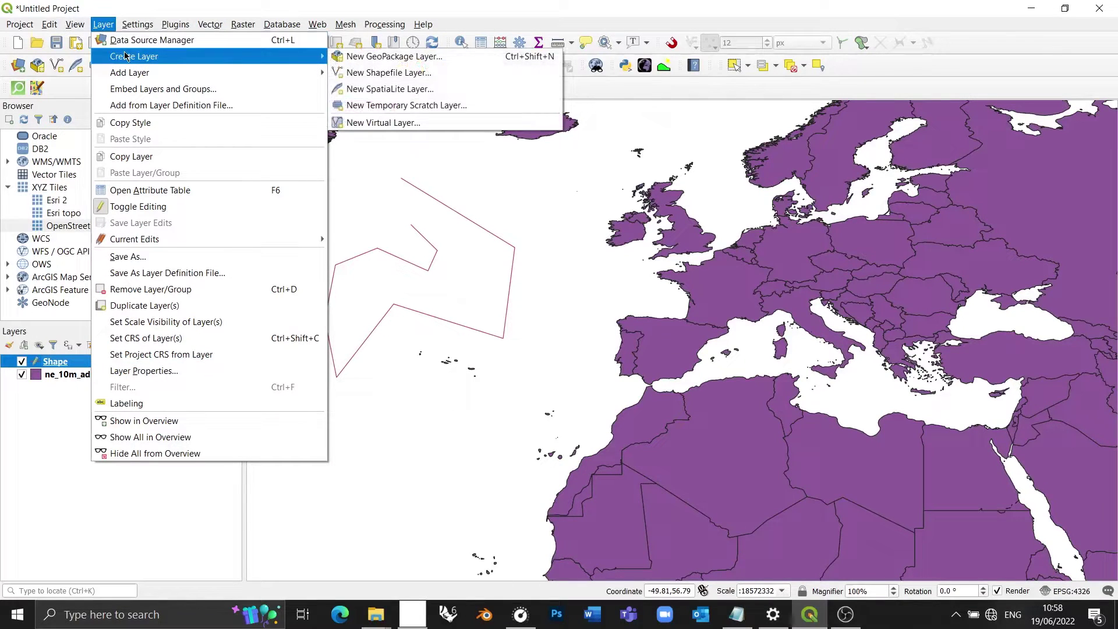
pyautogui.click(415, 56)
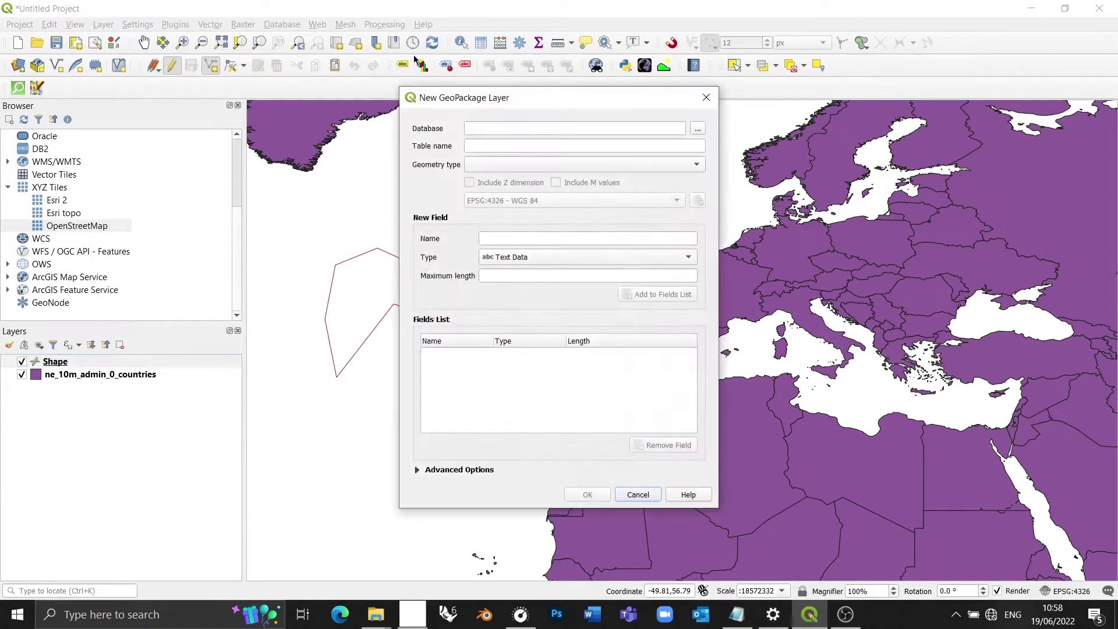
pyautogui.click(697, 129)
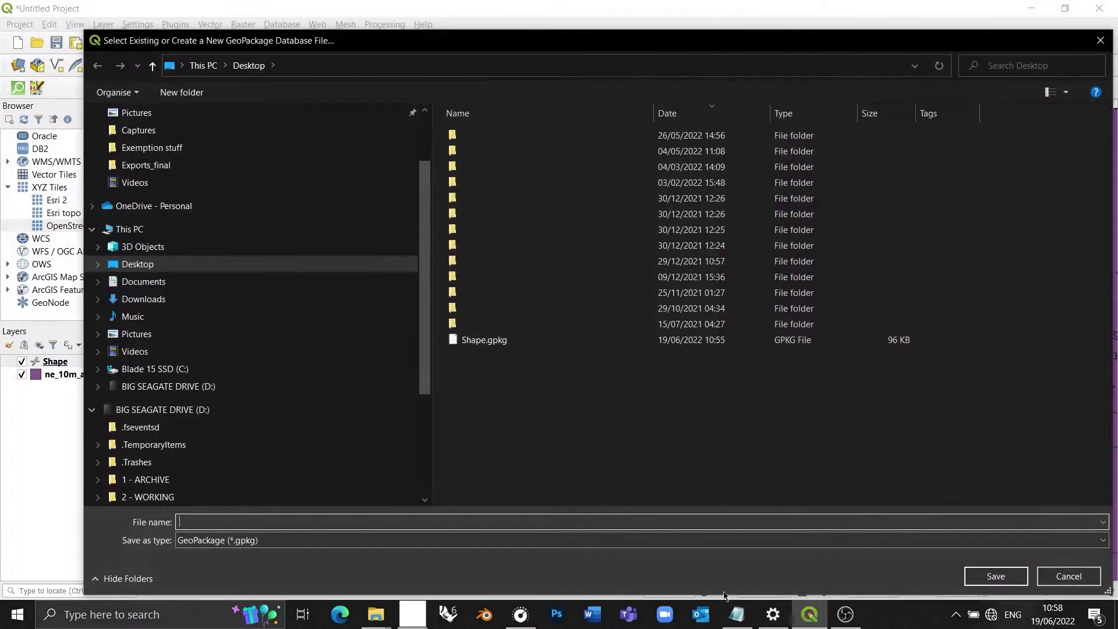
pyautogui.write('OPoly')
pyautogui.press('BackSpace')
pyautogui.press('BackSpace')
pyautogui.write('Polygo')
pyautogui.press('Return')
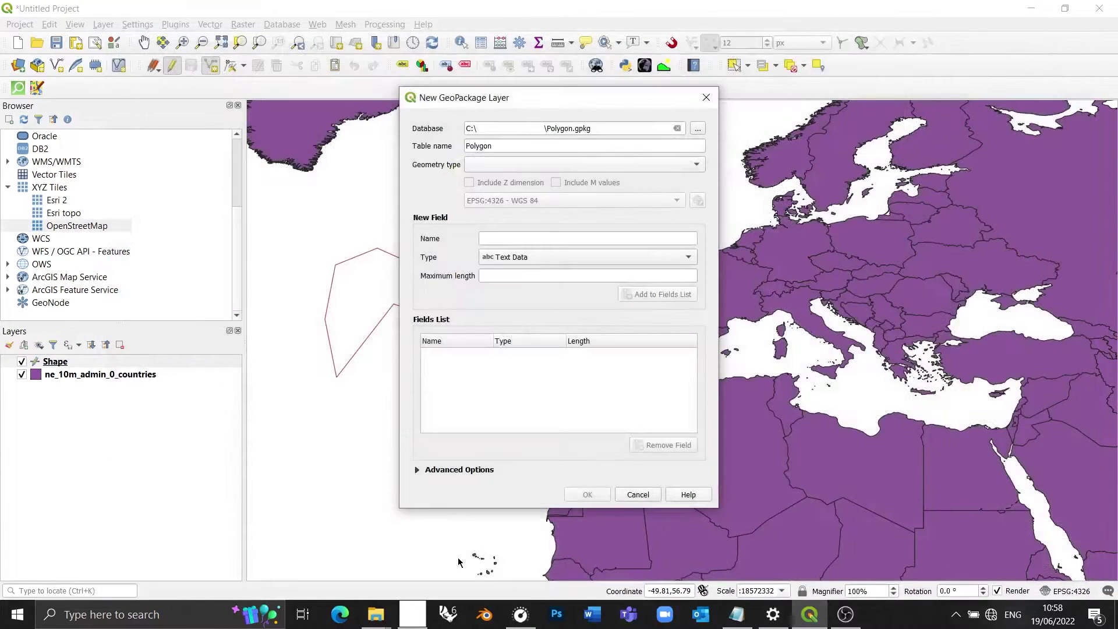
# - Set geometry type to Polygon, add a 'Country name' text field, and create the layer
pyautogui.click(463, 166)
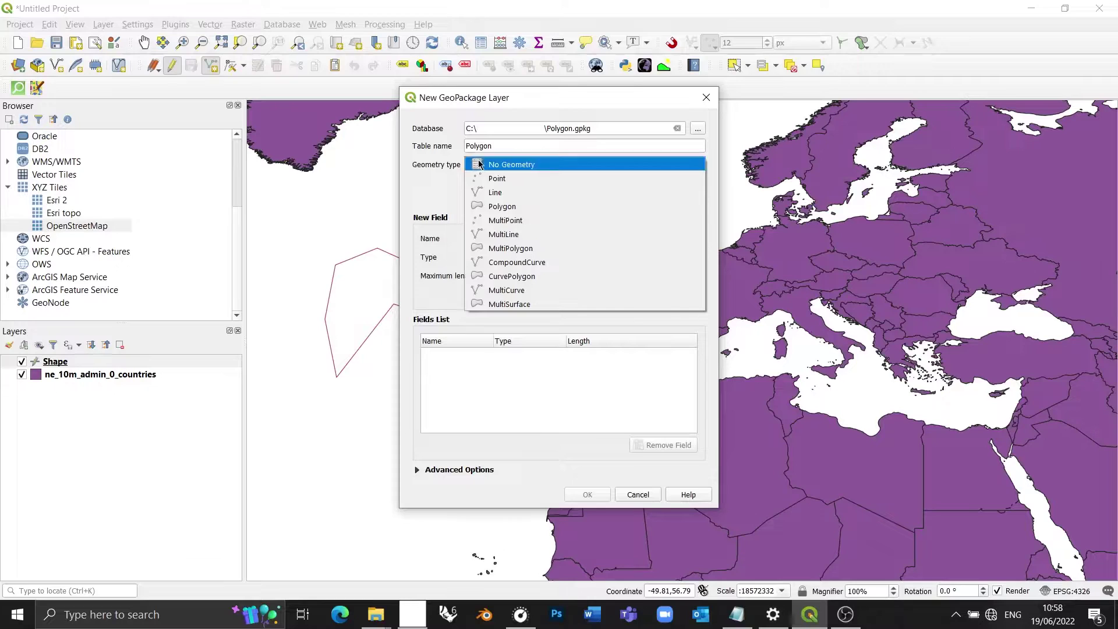
pyautogui.click(569, 207)
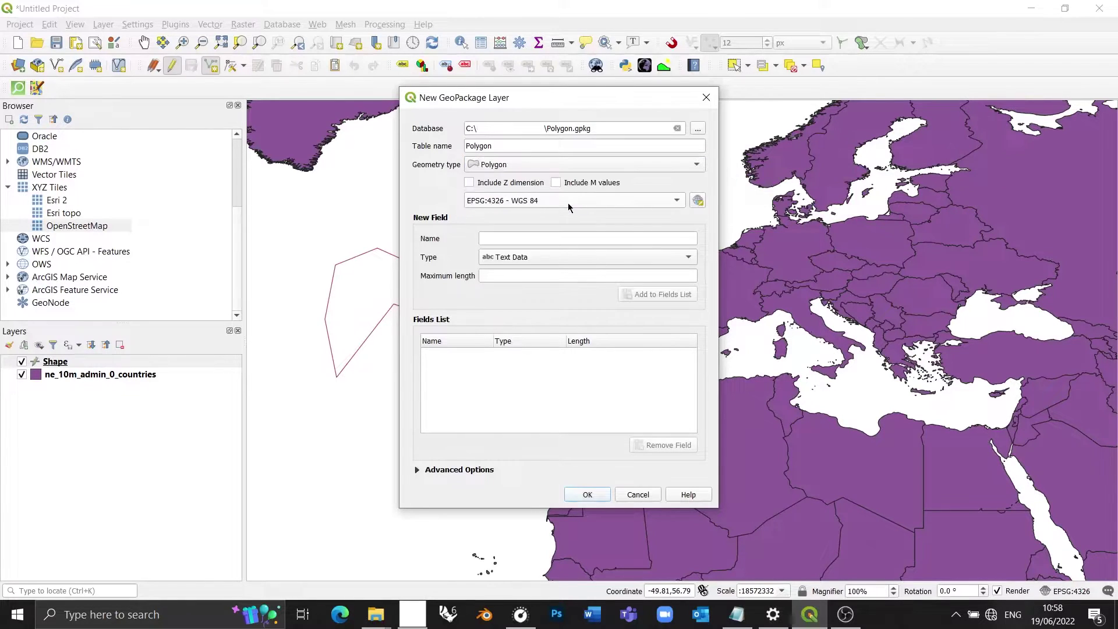
pyautogui.click(495, 164)
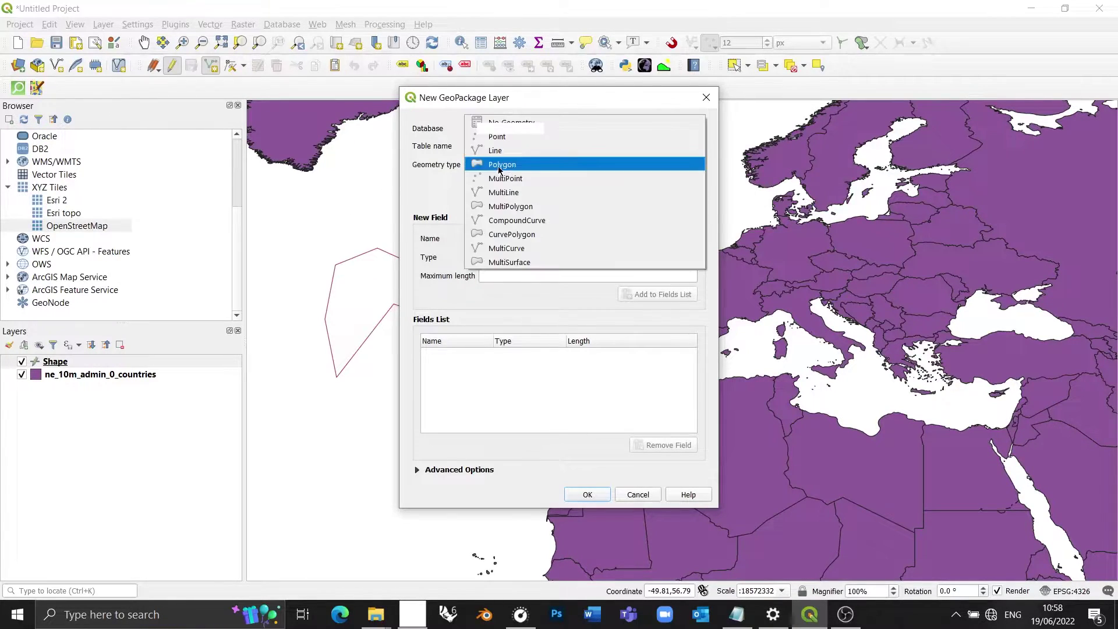
pyautogui.click(531, 165)
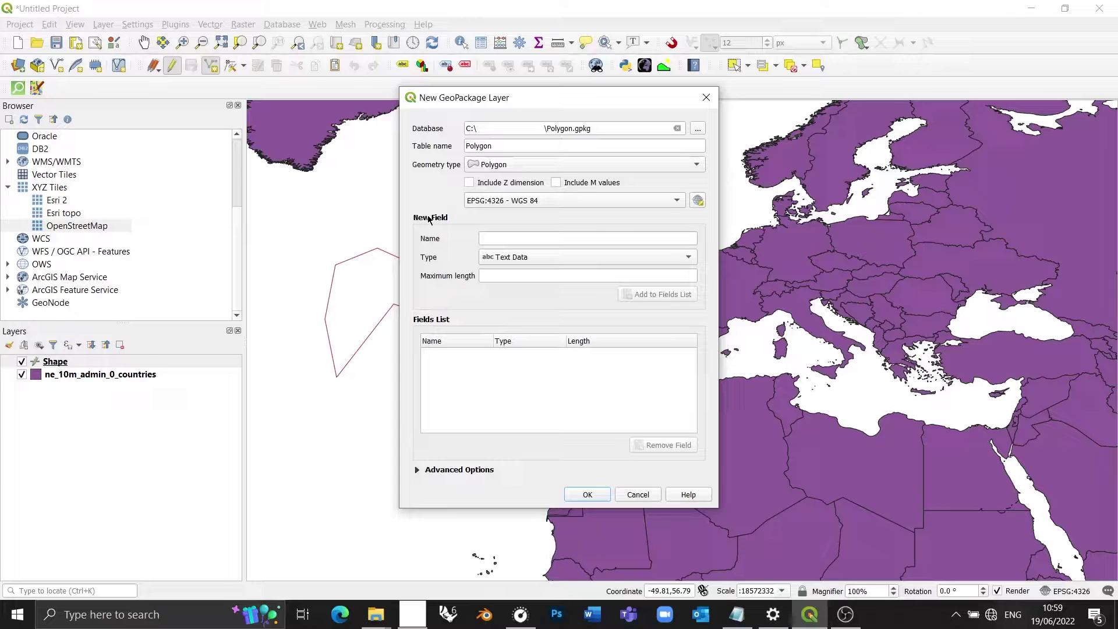
pyautogui.click(592, 238)
pyautogui.write('Country')
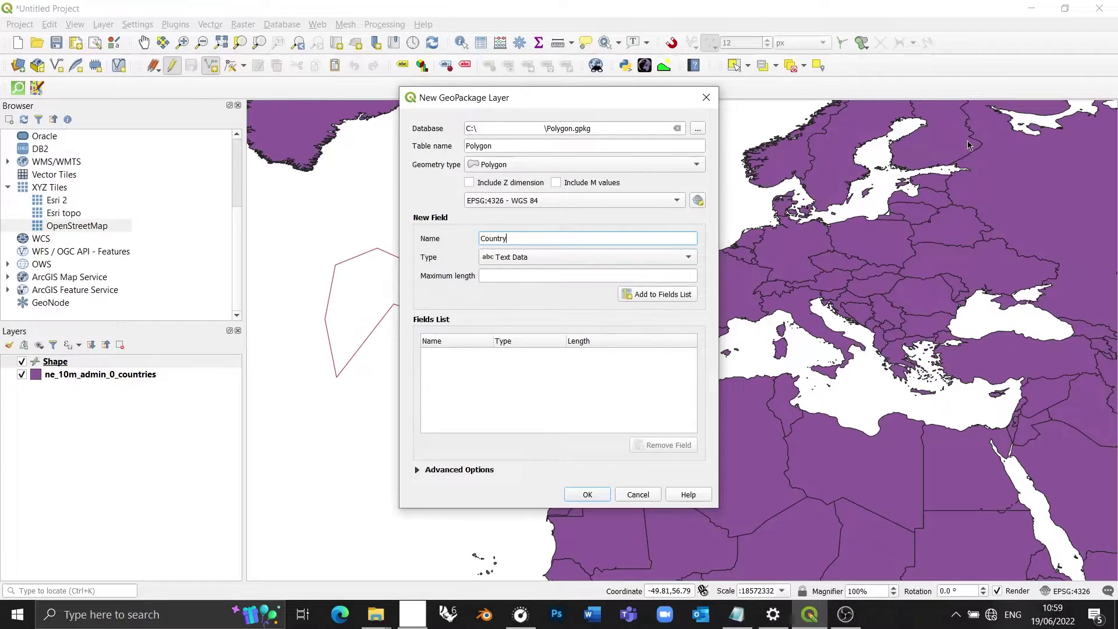
pyautogui.write(' name')
pyautogui.click(654, 295)
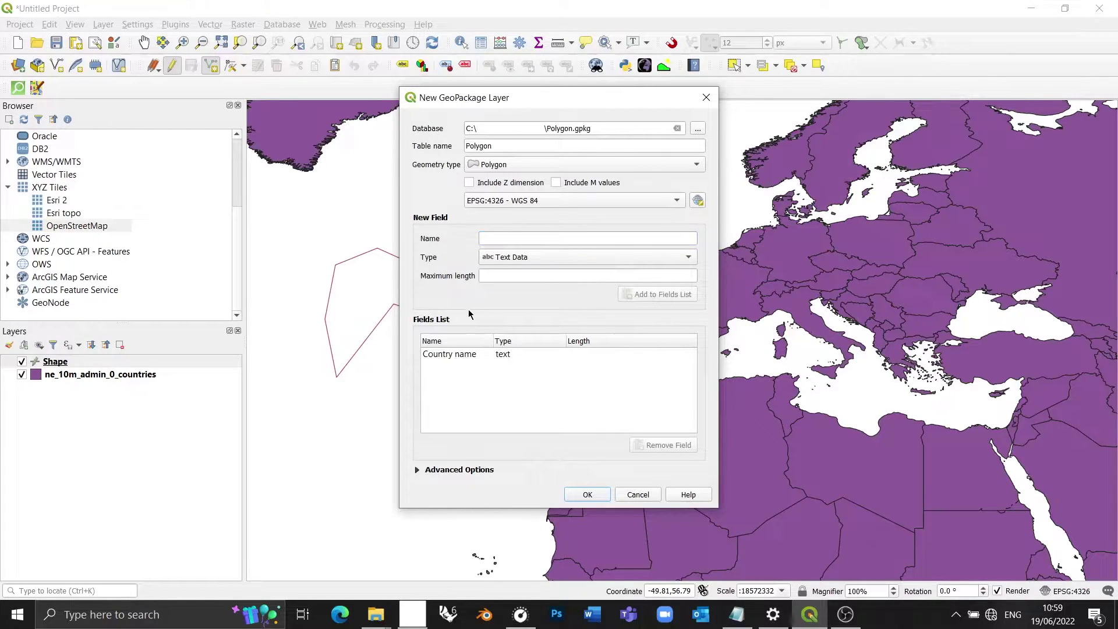
pyautogui.click(590, 494)
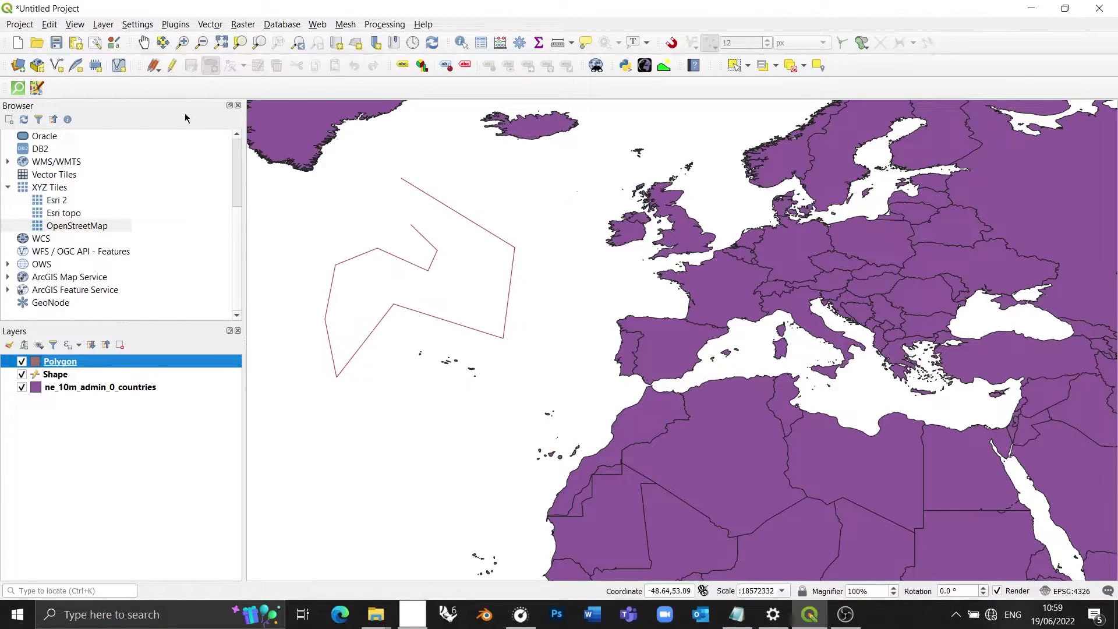
# - Turn on editing for the Polygon layer and activate the Add Polygon Feature tool
pyautogui.click(172, 68)
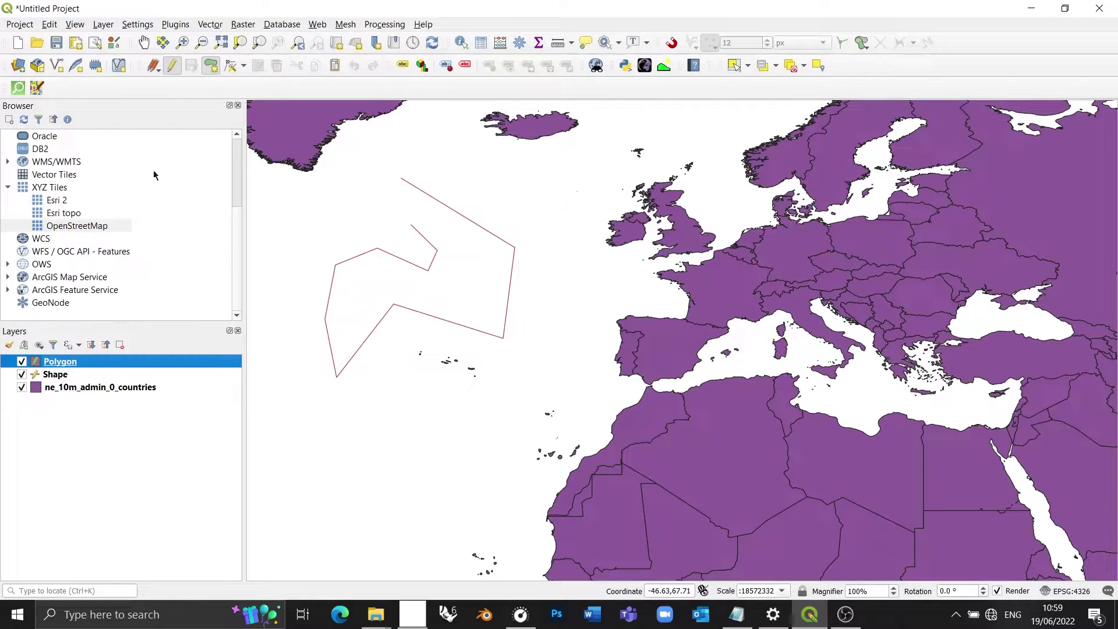
pyautogui.click(216, 66)
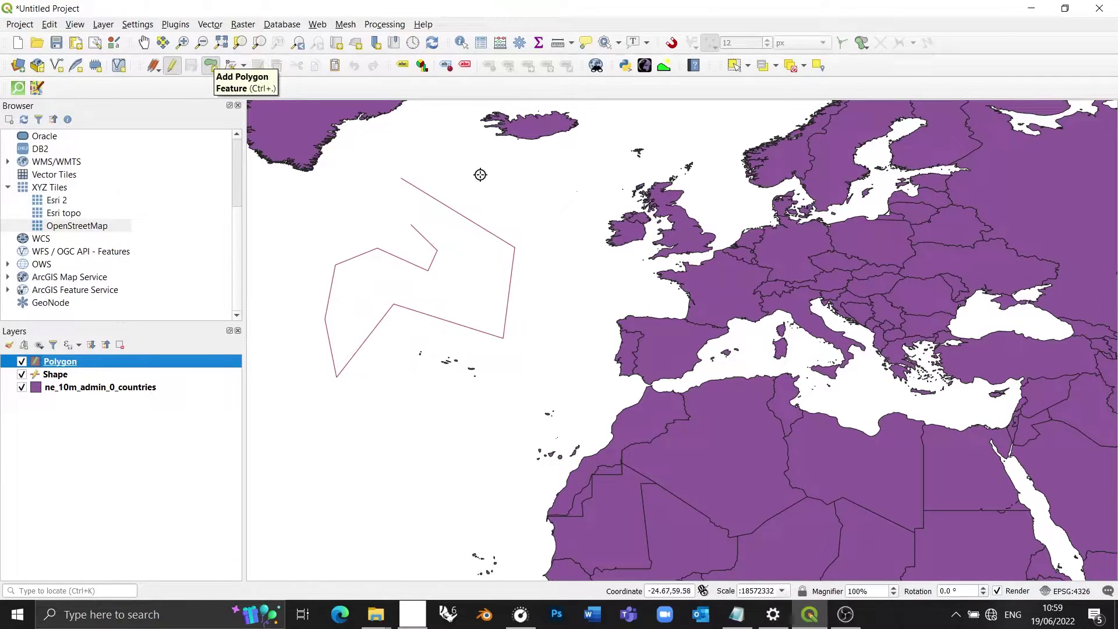
# - Draw a six-corner polygon west of Ireland and give it the Country name Atlantis
pyautogui.click(489, 197)
pyautogui.click(567, 165)
pyautogui.click(602, 265)
pyautogui.click(570, 319)
pyautogui.click(491, 298)
pyautogui.click(464, 263)
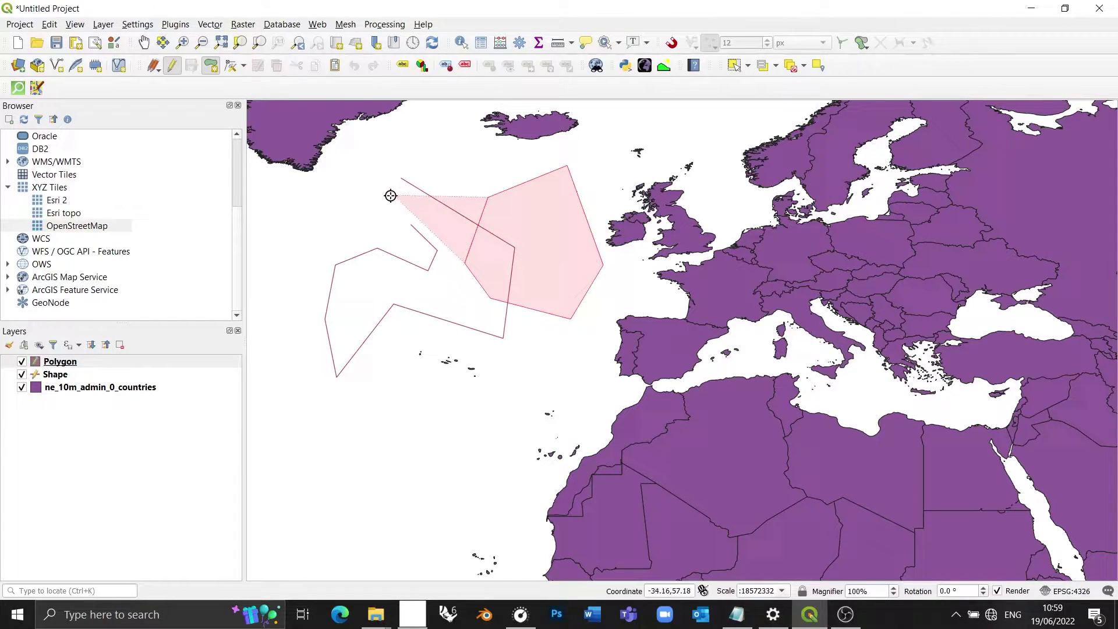
pyautogui.rightClick(533, 225)
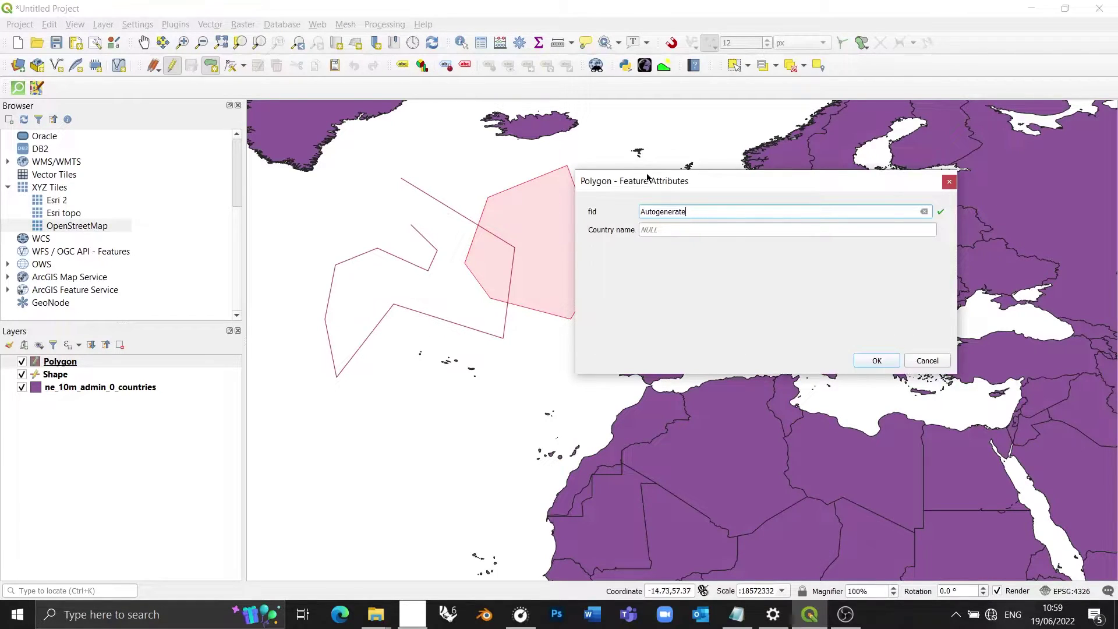
pyautogui.moveTo(652, 181); pyautogui.dragTo(692, 170)
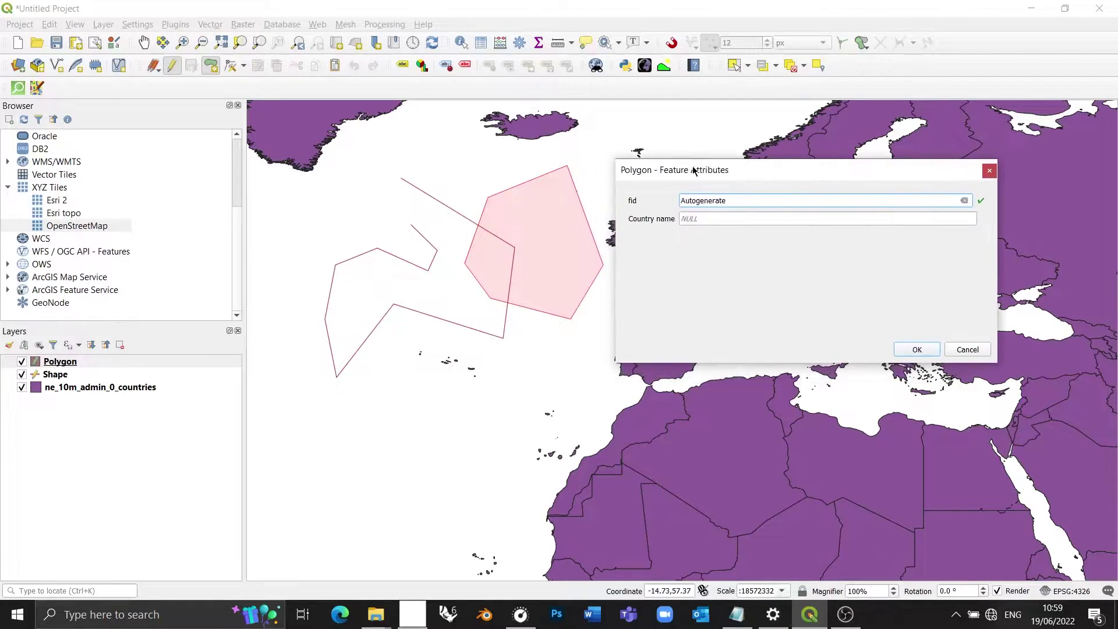
pyautogui.click(706, 220)
pyautogui.write('Atlantis')
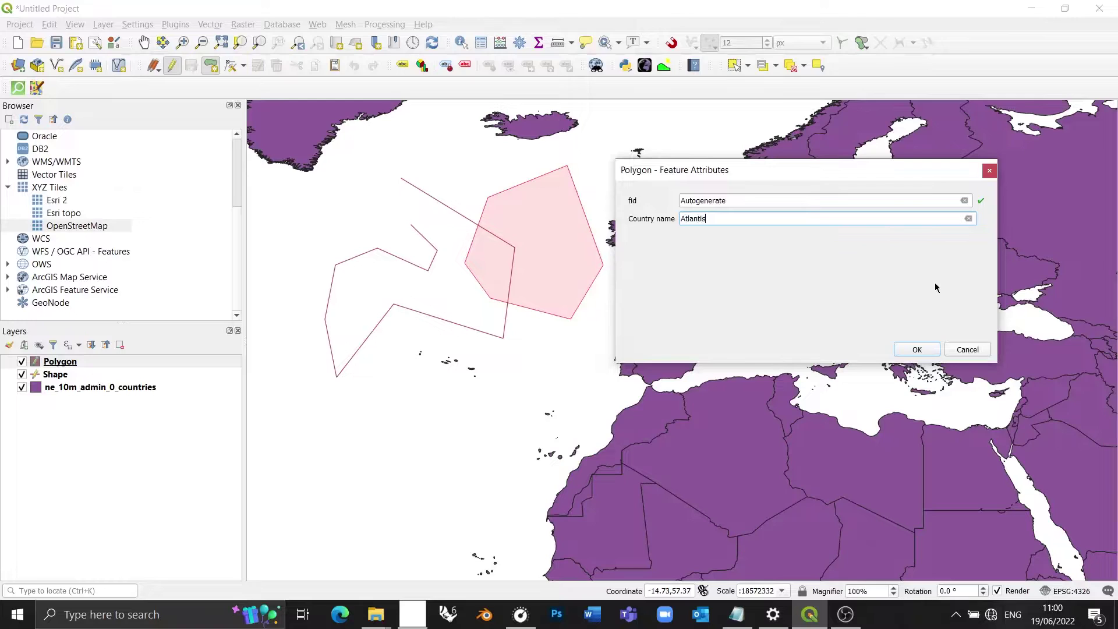
pyautogui.press('Return')
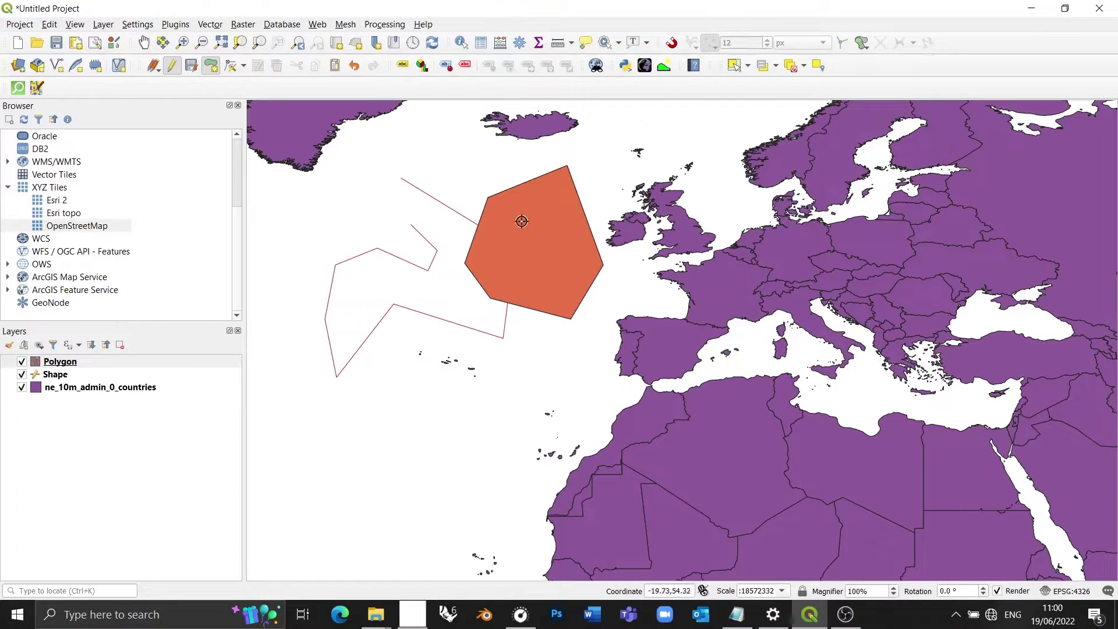
# - Draw a seven-corner polygon below Atlantis with Country name 'Atlantis South'
pyautogui.click(569, 331)
pyautogui.click(468, 304)
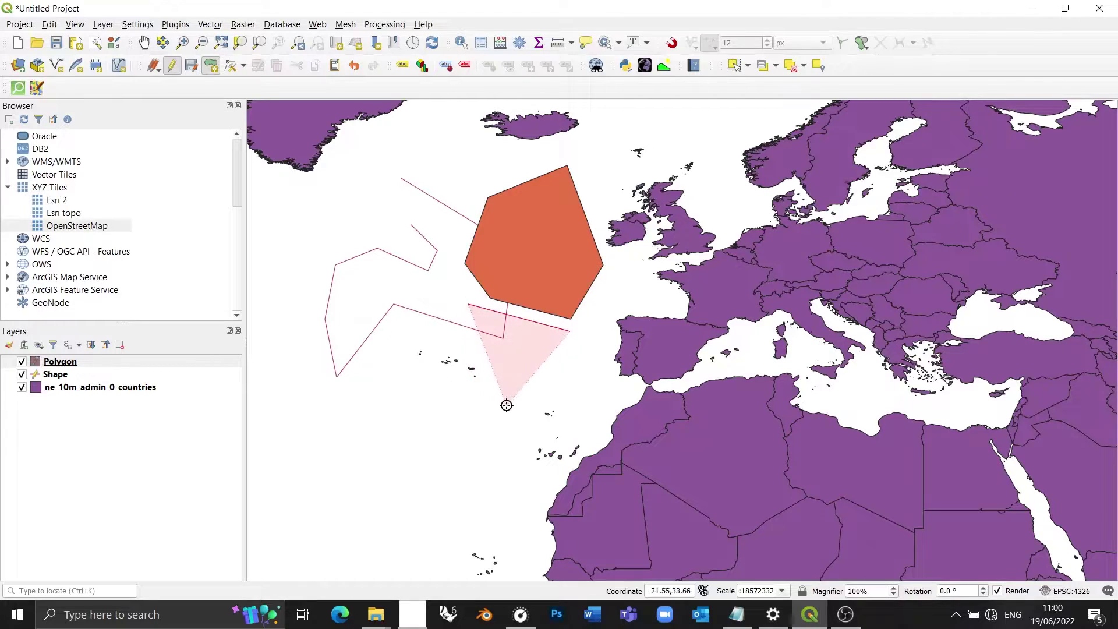
pyautogui.click(506, 404)
pyautogui.click(568, 421)
pyautogui.click(582, 373)
pyautogui.click(595, 342)
pyautogui.click(594, 330)
pyautogui.rightClick(639, 283)
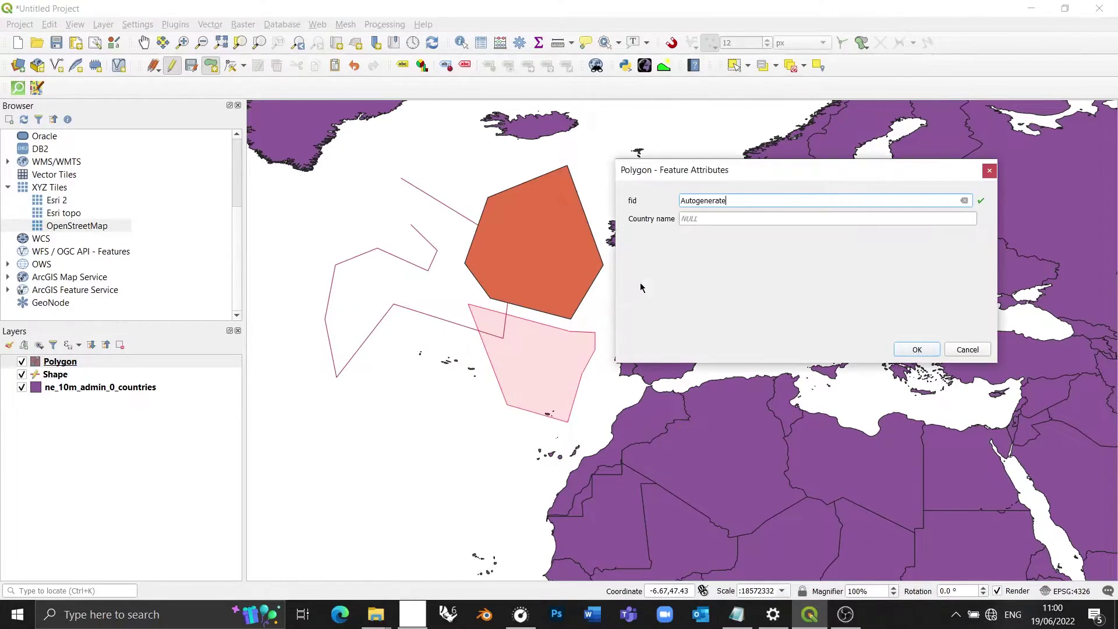
pyautogui.click(717, 221)
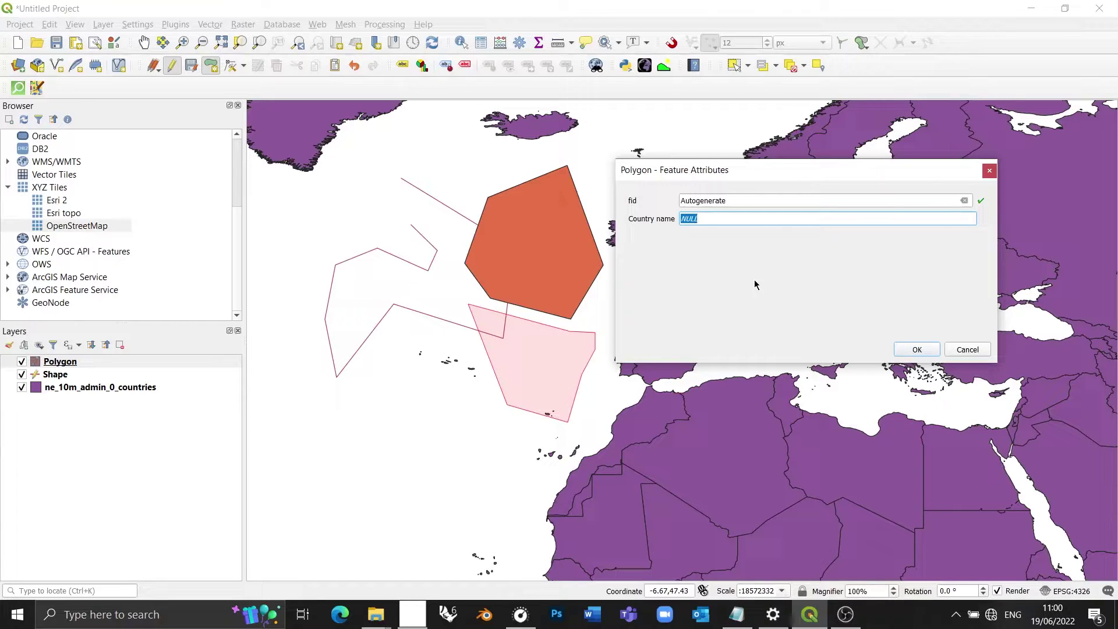
pyautogui.write('Atlantis South')
pyautogui.press('Return')
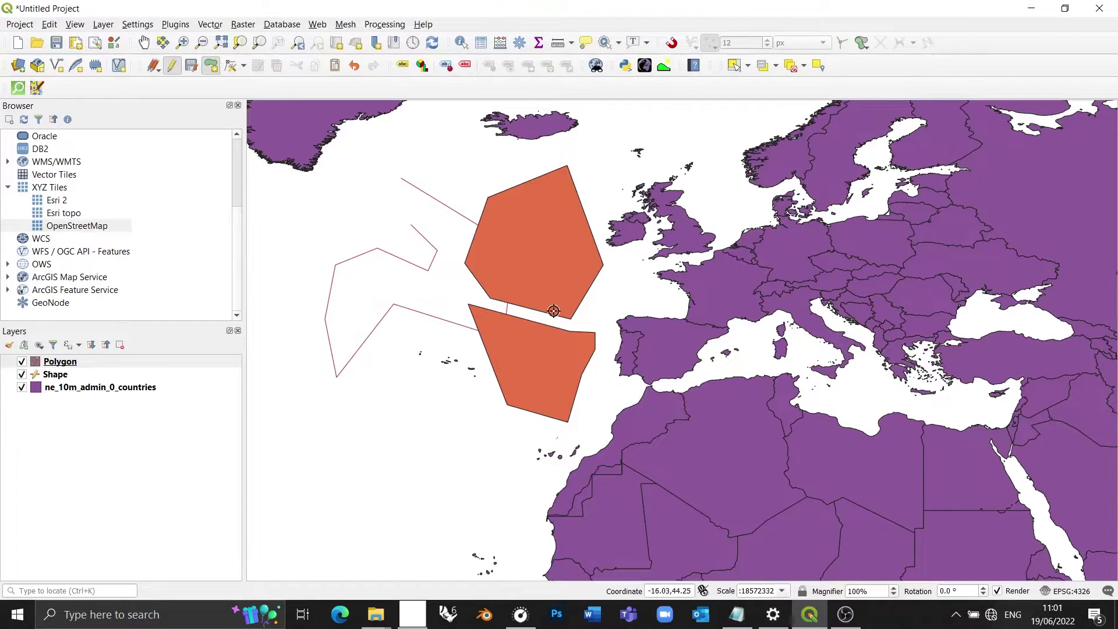
# - Save the Polygon layer edits and switch off editing mode
pyautogui.click(193, 66)
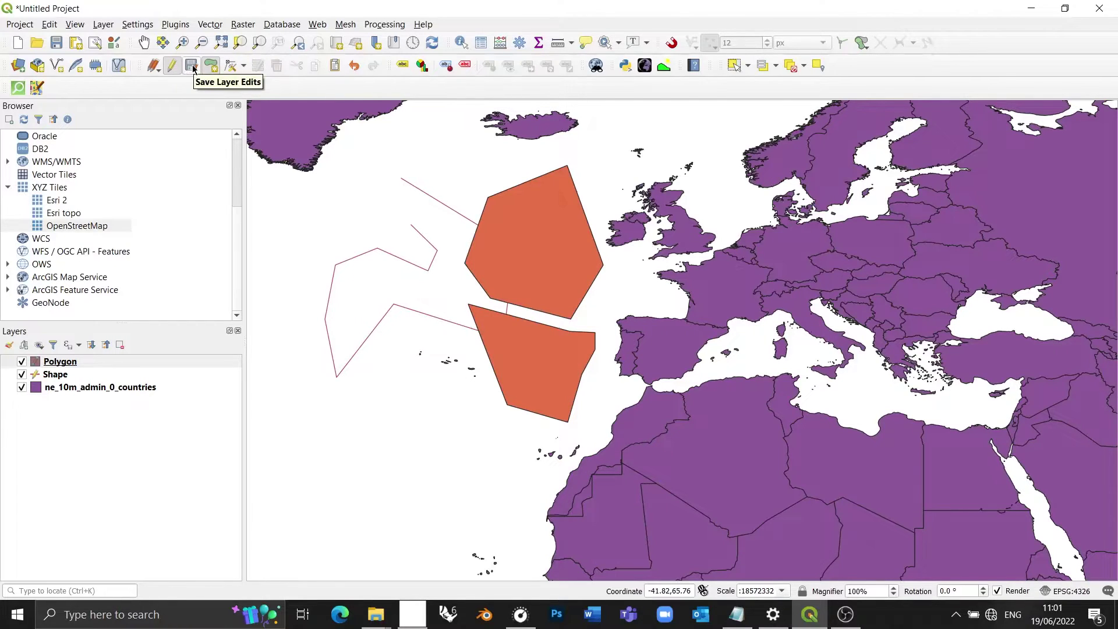
pyautogui.click(192, 67)
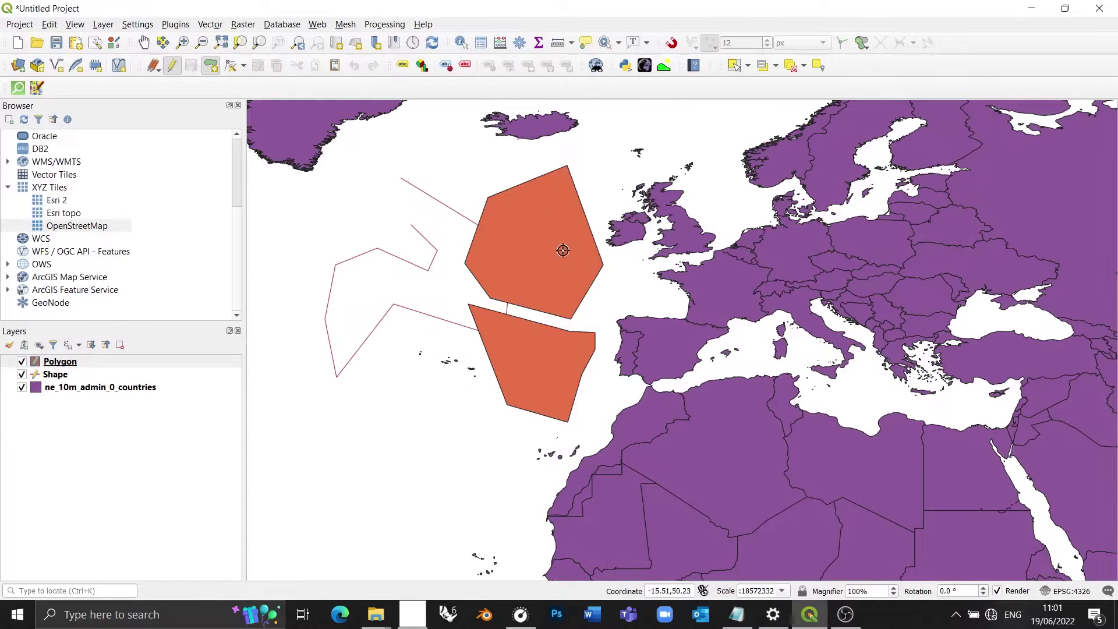
pyautogui.click(174, 67)
# - Centre the map on the Atlantic and make Polygon the active layer
pyautogui.moveTo(823, 248); pyautogui.dragTo(995, 204)
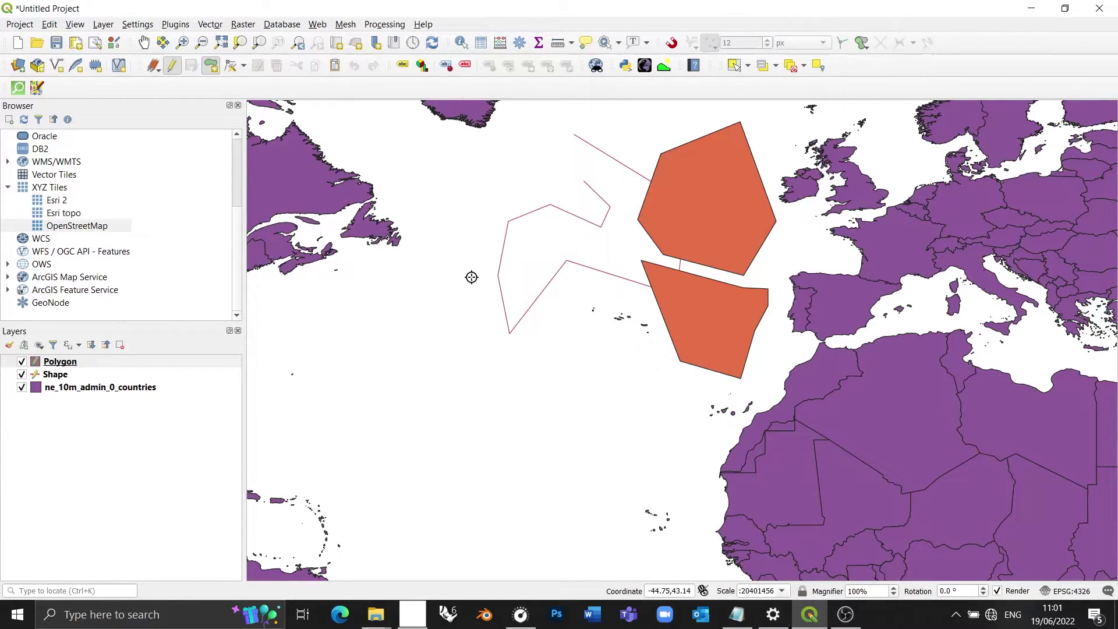
pyautogui.click(50, 25)
pyautogui.click(50, 25)
pyautogui.click(120, 366)
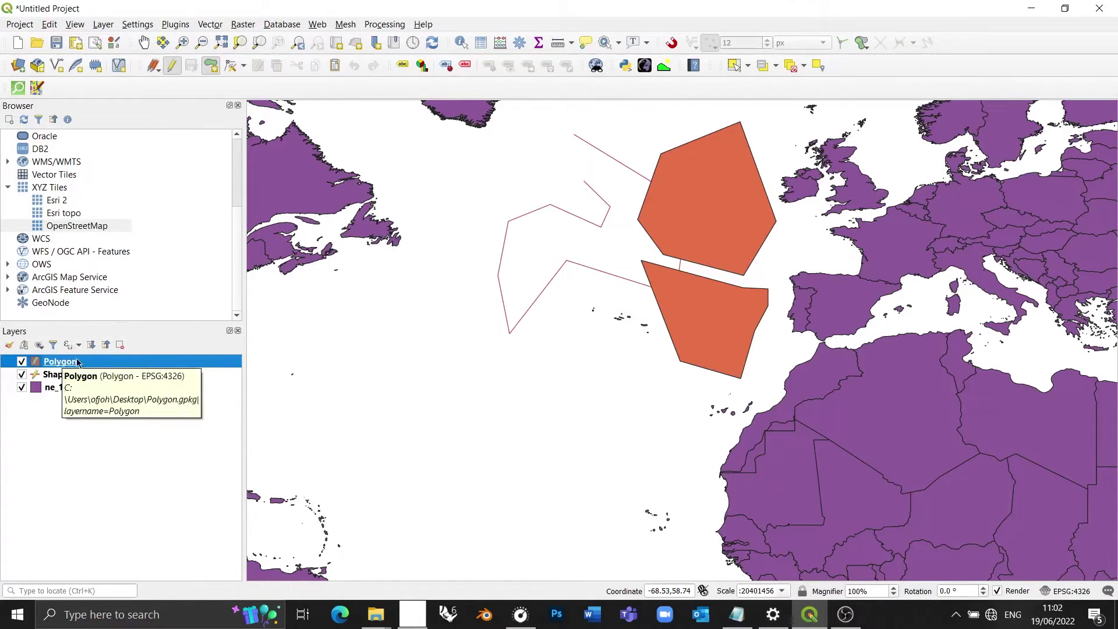
# - Draw a two-point circle west of the Atlantis polygons, leaving Country empty
pyautogui.click(49, 24)
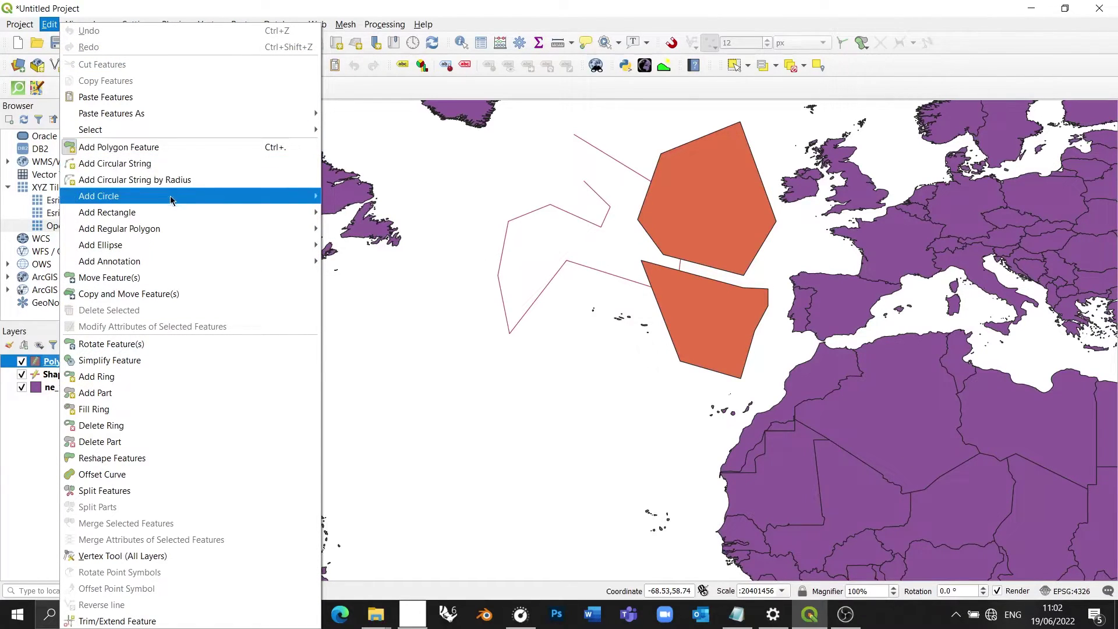
pyautogui.moveTo(172, 202)
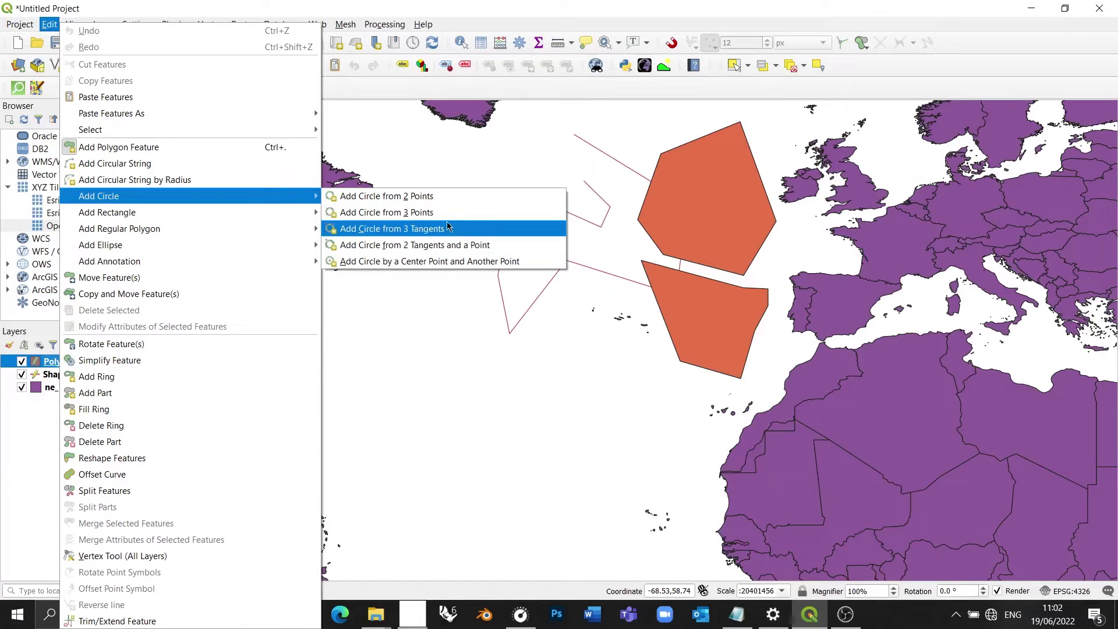
pyautogui.click(434, 197)
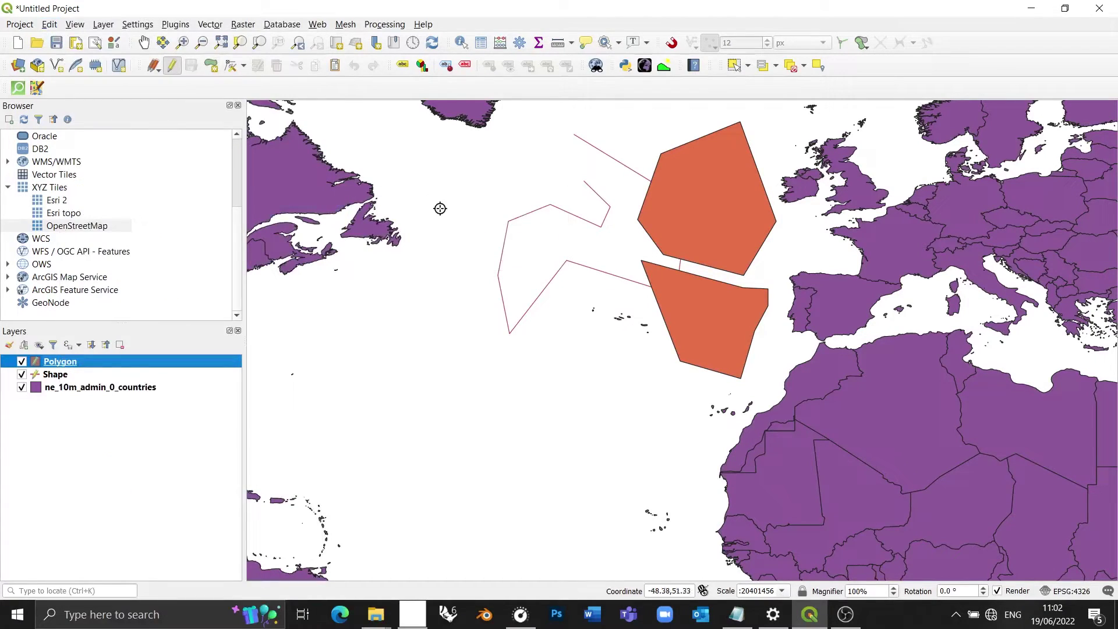
pyautogui.click(398, 327)
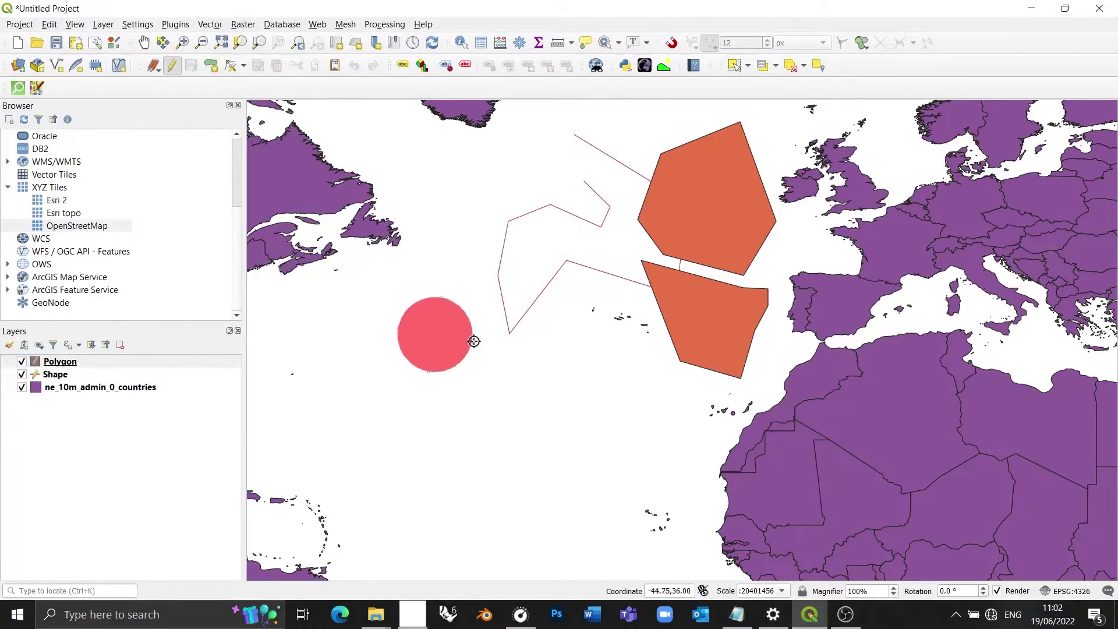
pyautogui.click(565, 331)
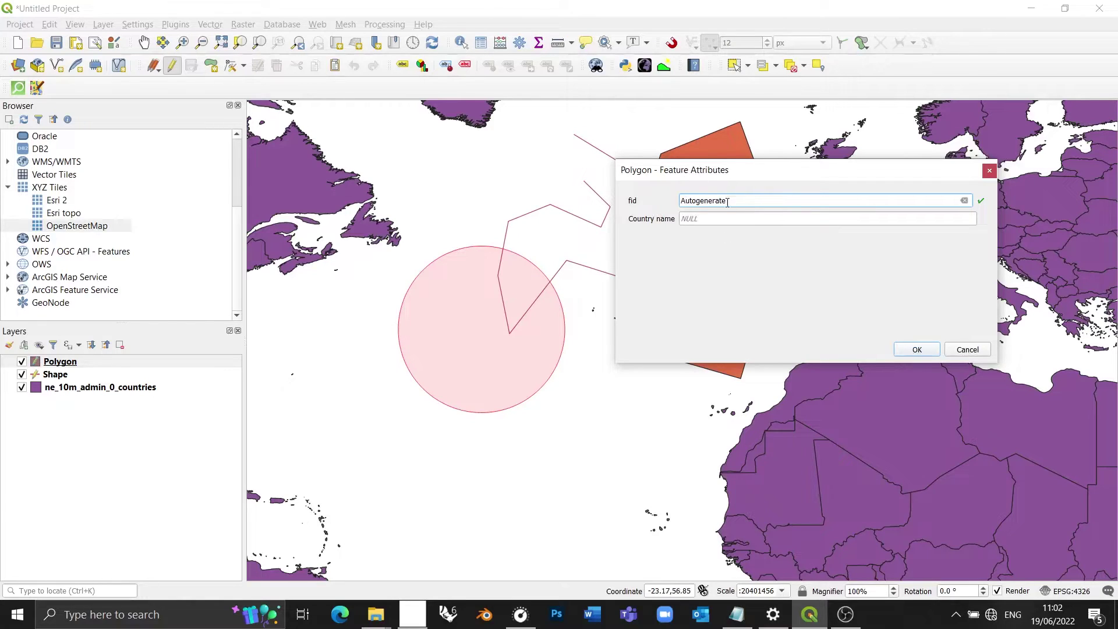
pyautogui.click(924, 351)
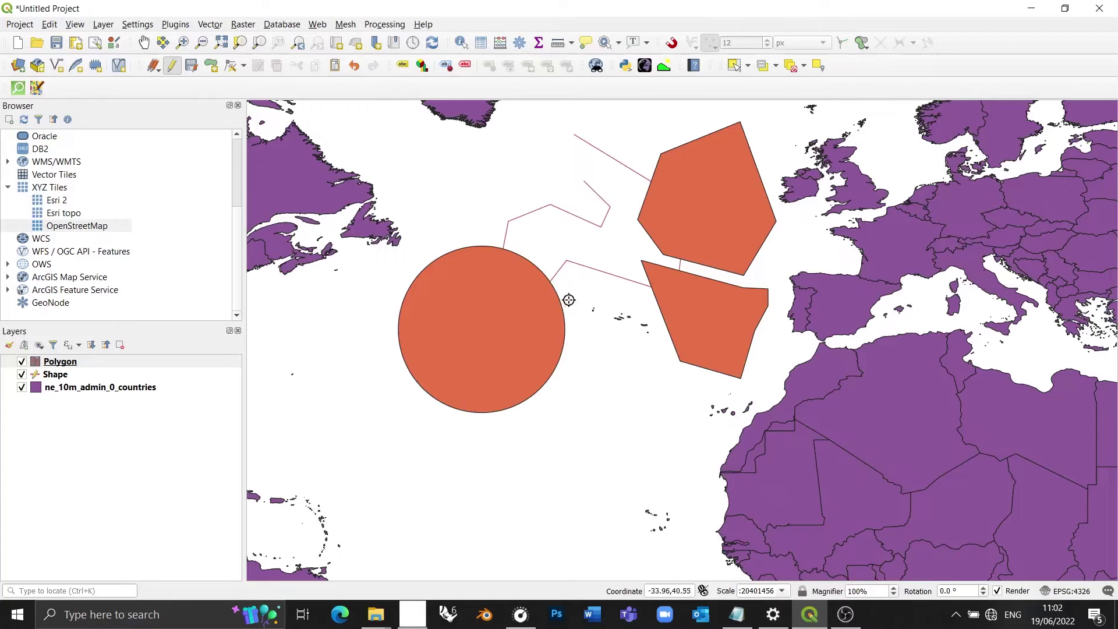
# - Set the project CRS to OSGB 1936 / British National Grid (EPSG:27700) from Recently Used
pyautogui.moveTo(579, 294); pyautogui.dragTo(512, 229)
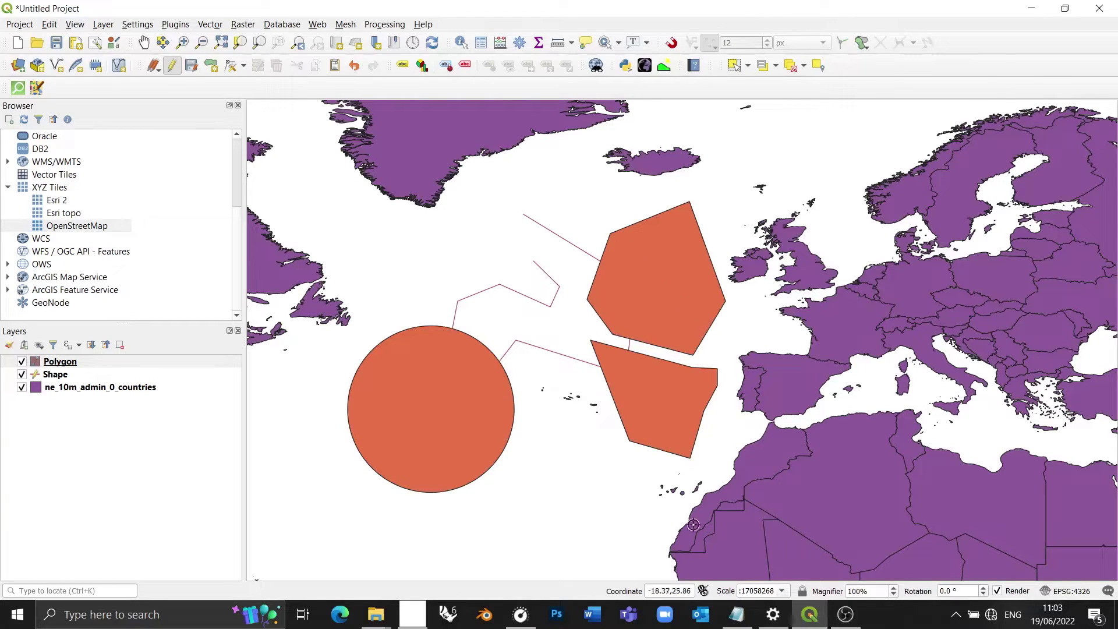
pyautogui.scroll(2, 1026, 253)
pyautogui.scroll(-1, 412, 210)
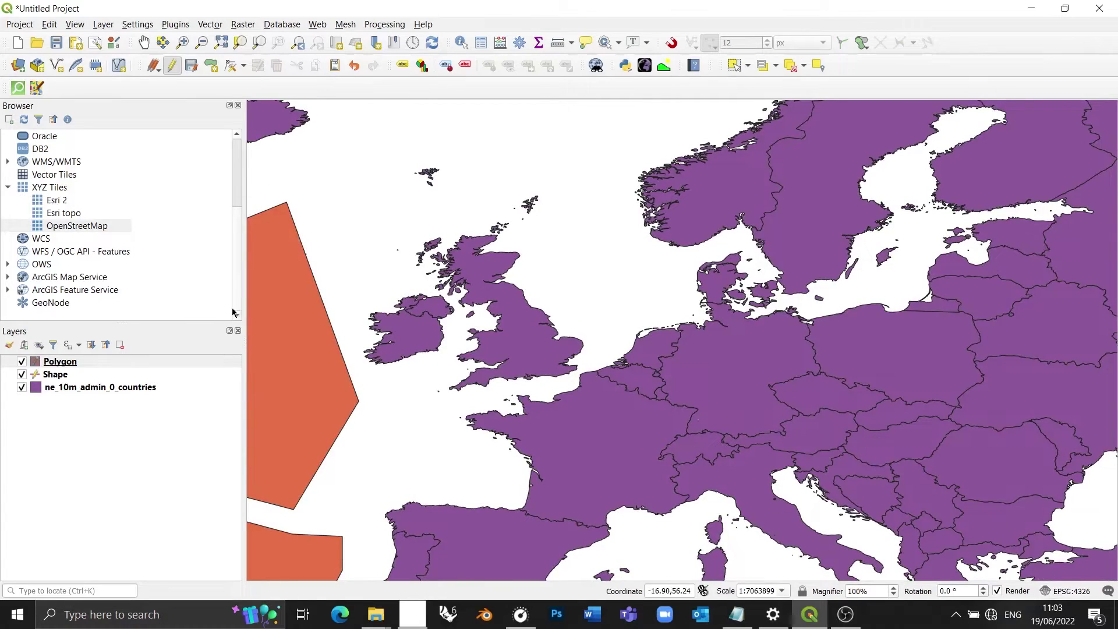
pyautogui.scroll(1, 262, 320)
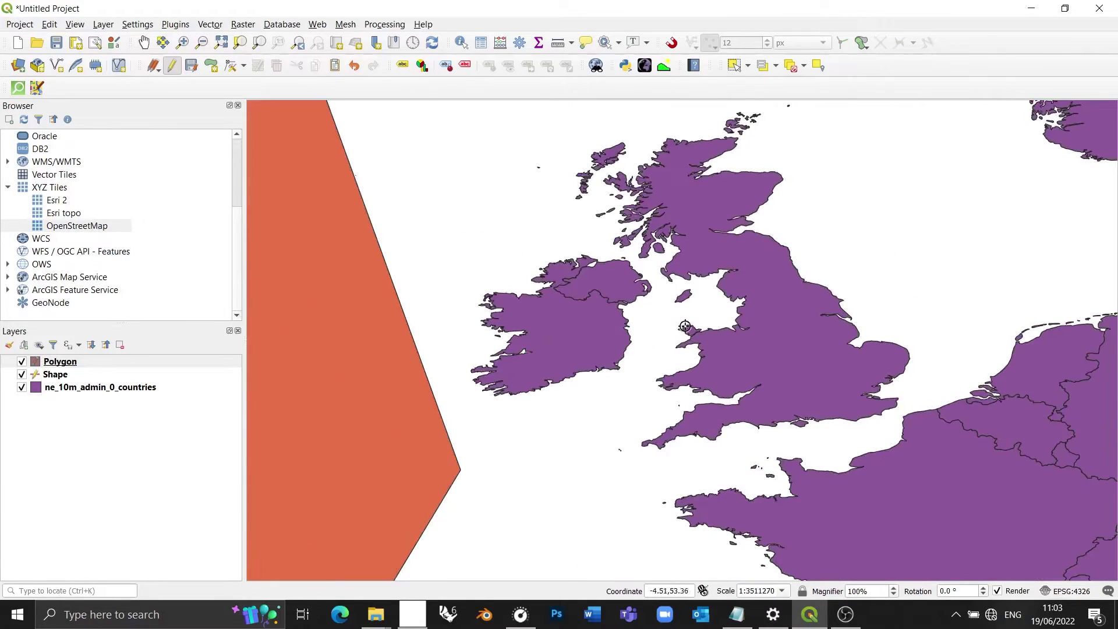
pyautogui.click(1068, 592)
pyautogui.click(473, 152)
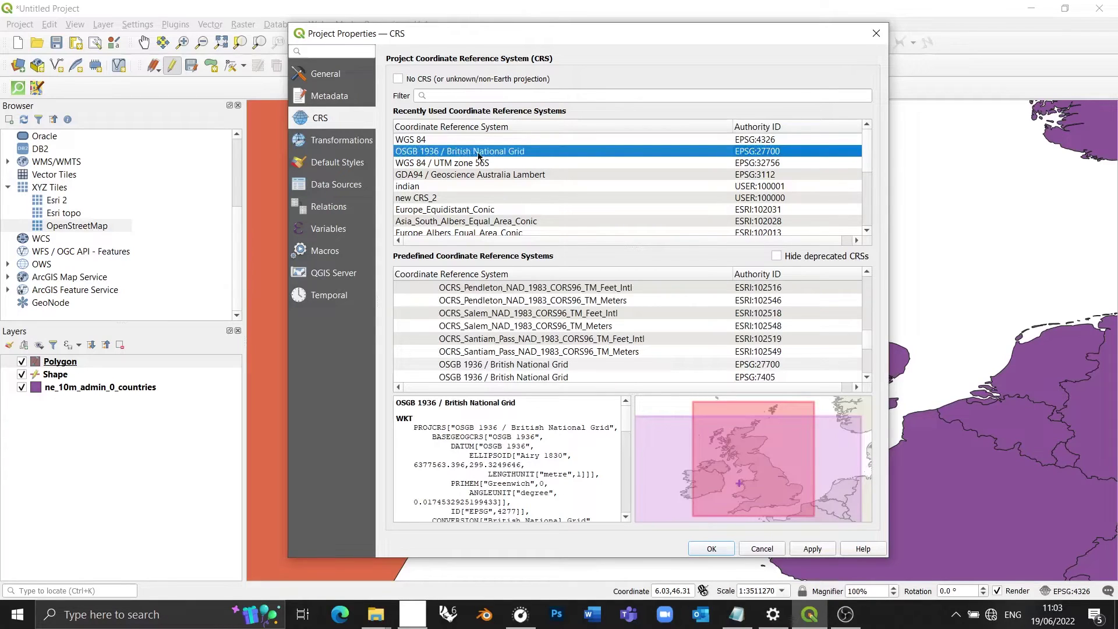
pyautogui.click(712, 548)
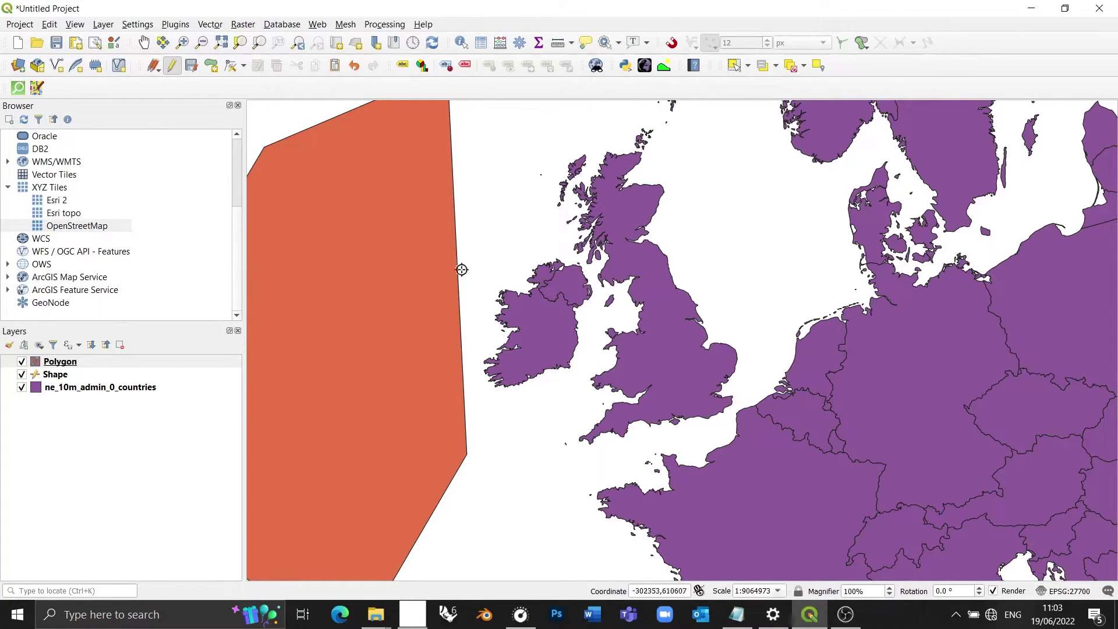
# - Zoom to the southern North Sea and draw a two-point circle between England and the Netherlands
pyautogui.scroll(-1, 518, 292)
pyautogui.scroll(-1, 464, 392)
pyautogui.scroll(-1, 474, 399)
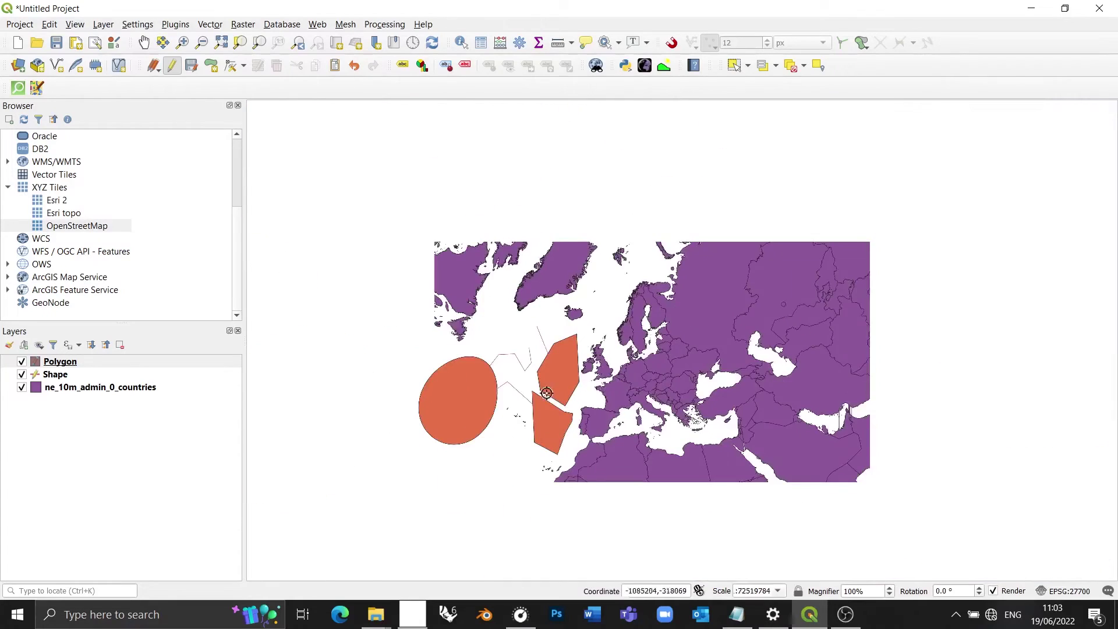
pyautogui.scroll(1, 410, 404)
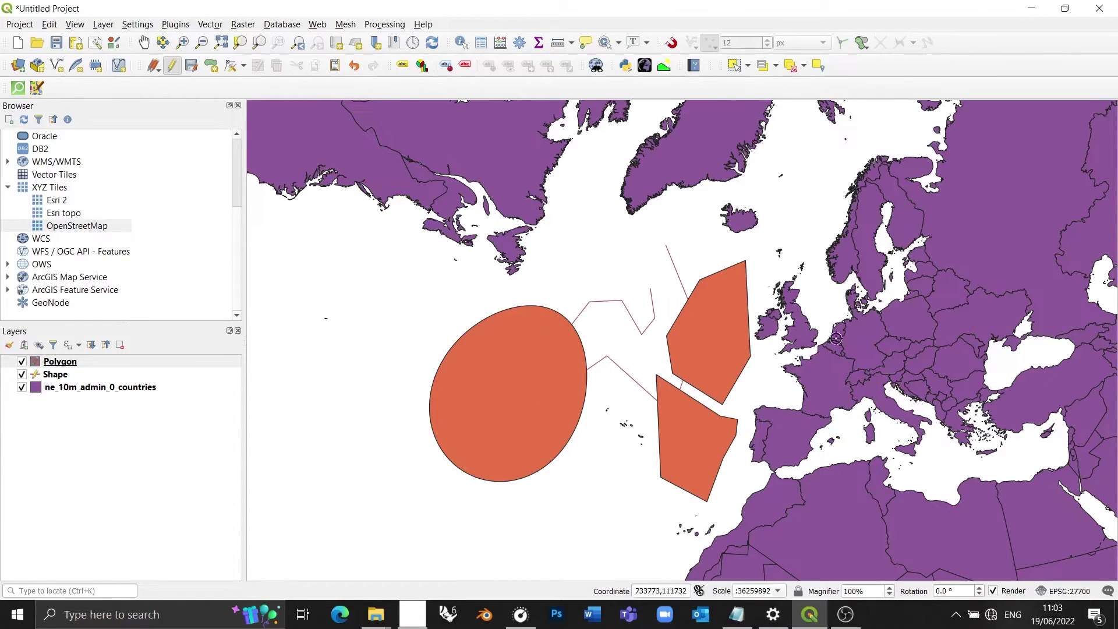
pyautogui.scroll(2, 850, 329)
pyautogui.scroll(1, 815, 449)
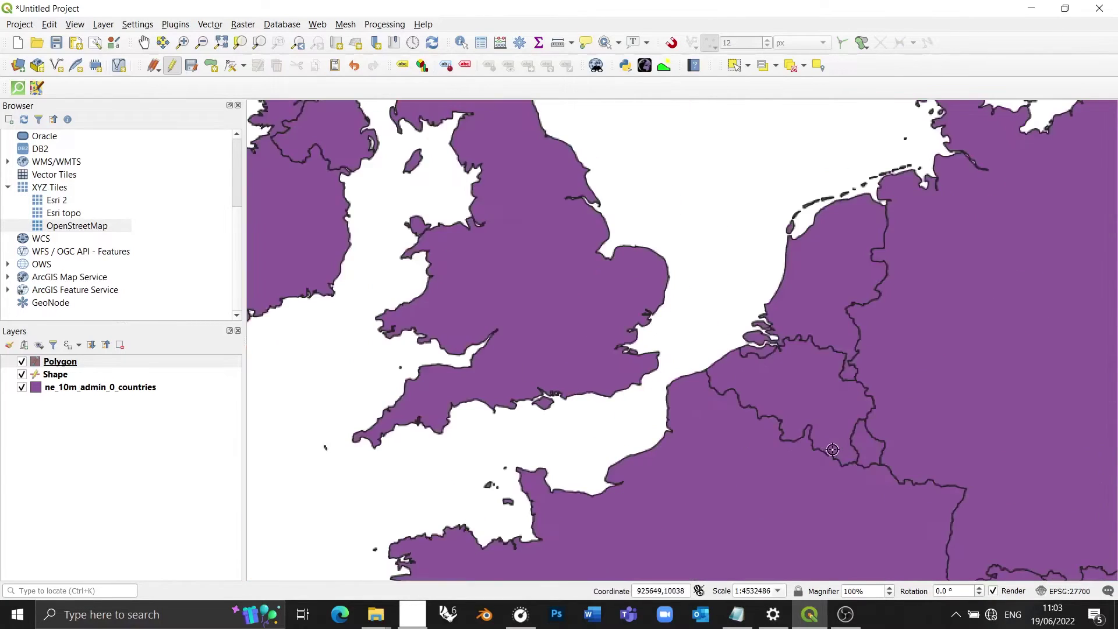
pyautogui.click(50, 25)
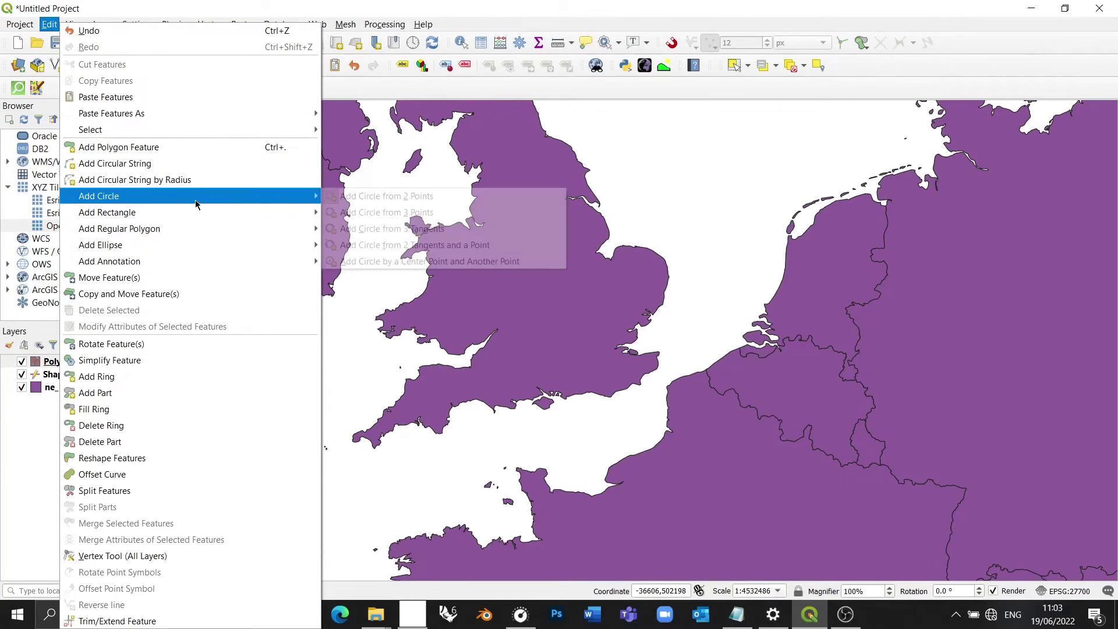
pyautogui.click(360, 196)
pyautogui.click(583, 322)
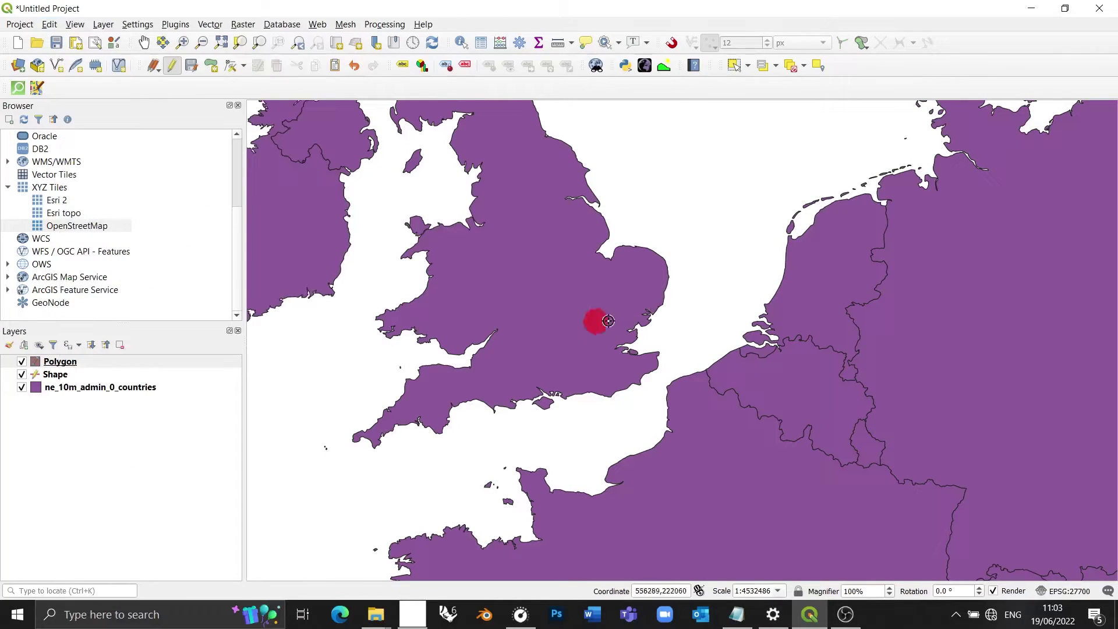
pyautogui.click(715, 327)
pyautogui.click(897, 348)
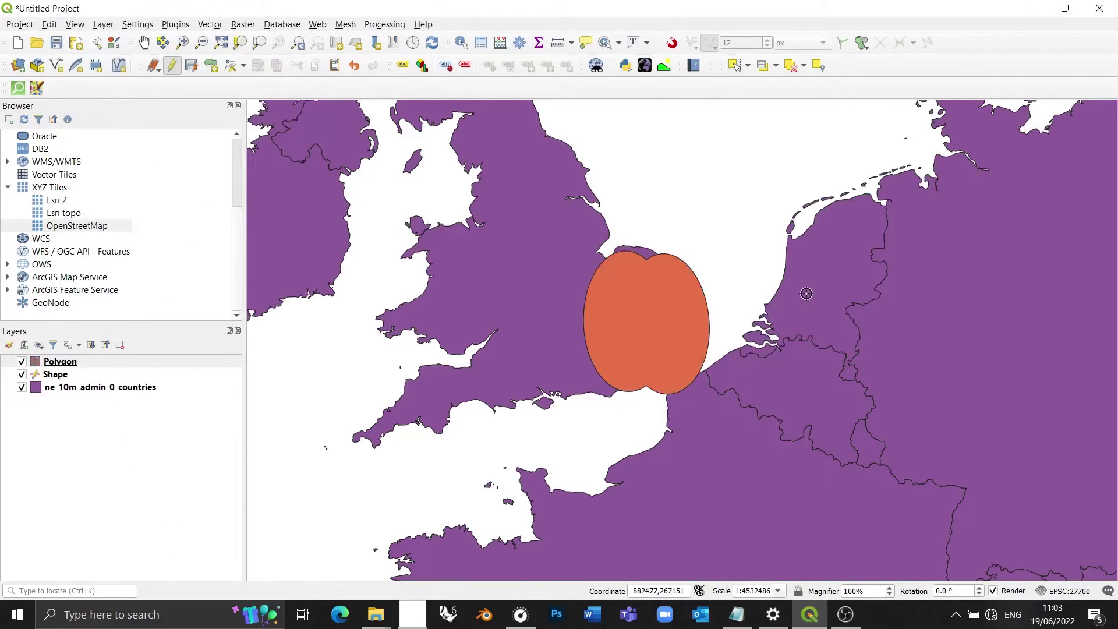
pyautogui.scroll(1, 806, 295)
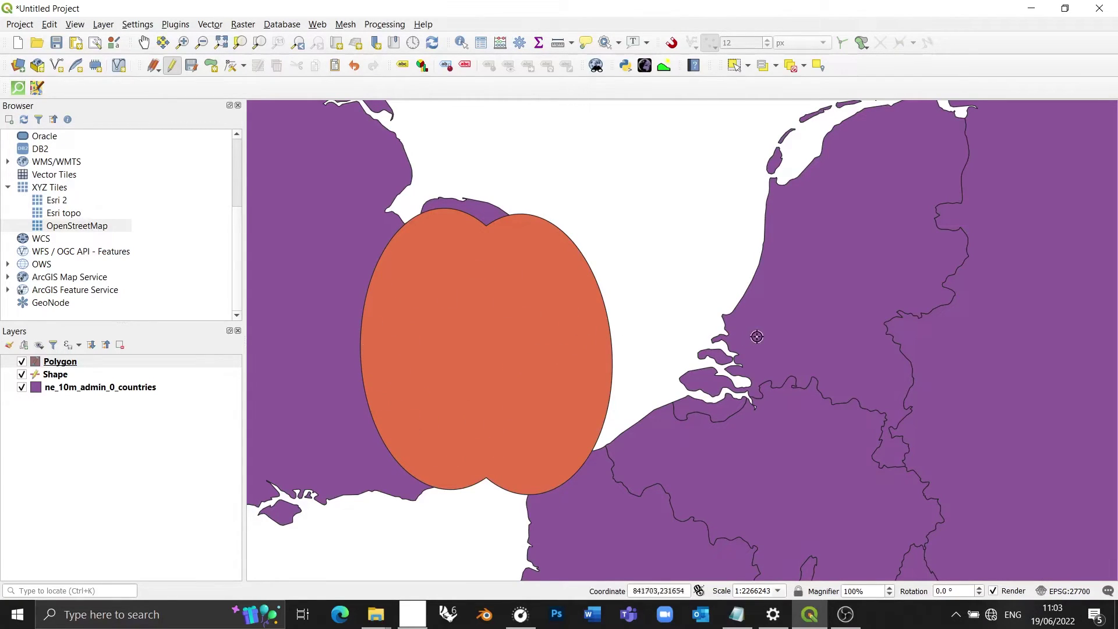
pyautogui.scroll(-1, 732, 228)
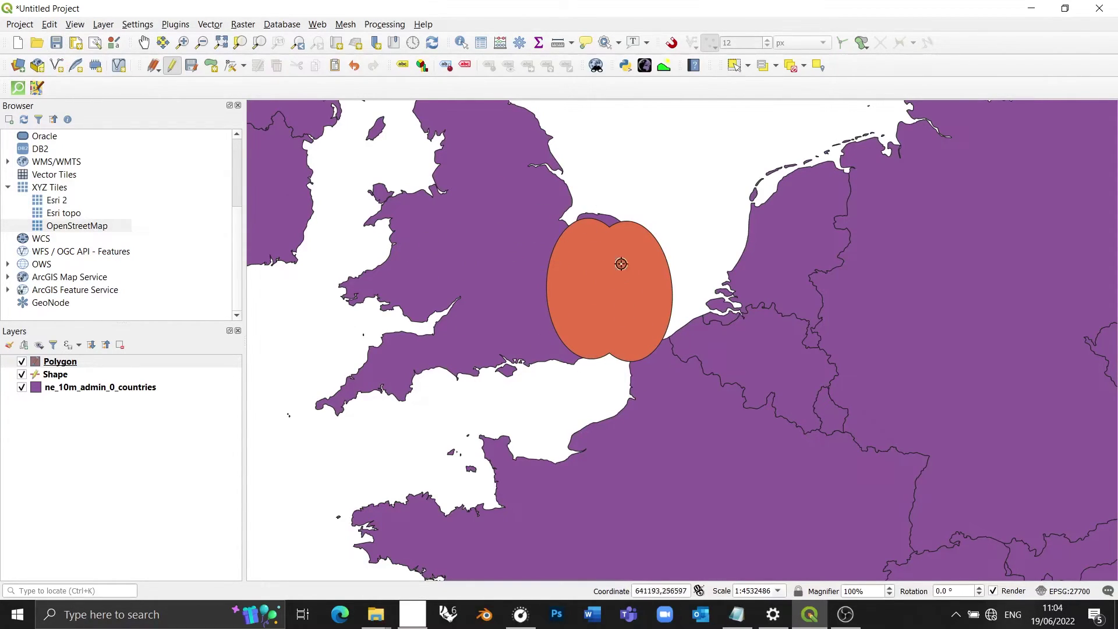
# - Hide the Polygon layer and name a new GeoPackage file OSGB_Circles.gpkg
pyautogui.click(21, 361)
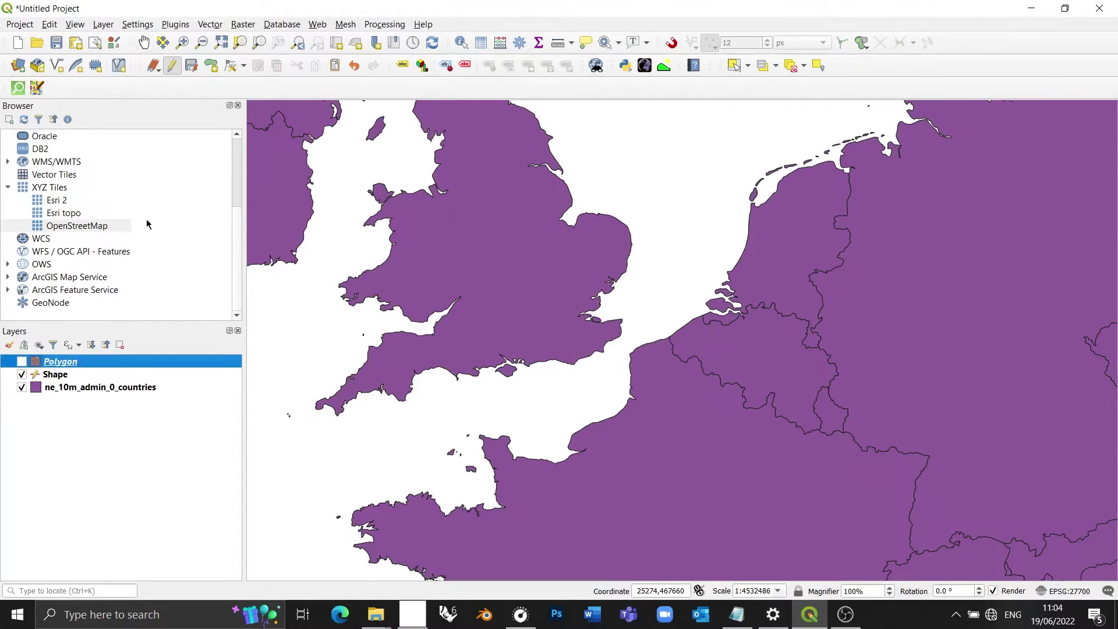
pyautogui.click(104, 26)
pyautogui.moveTo(122, 57)
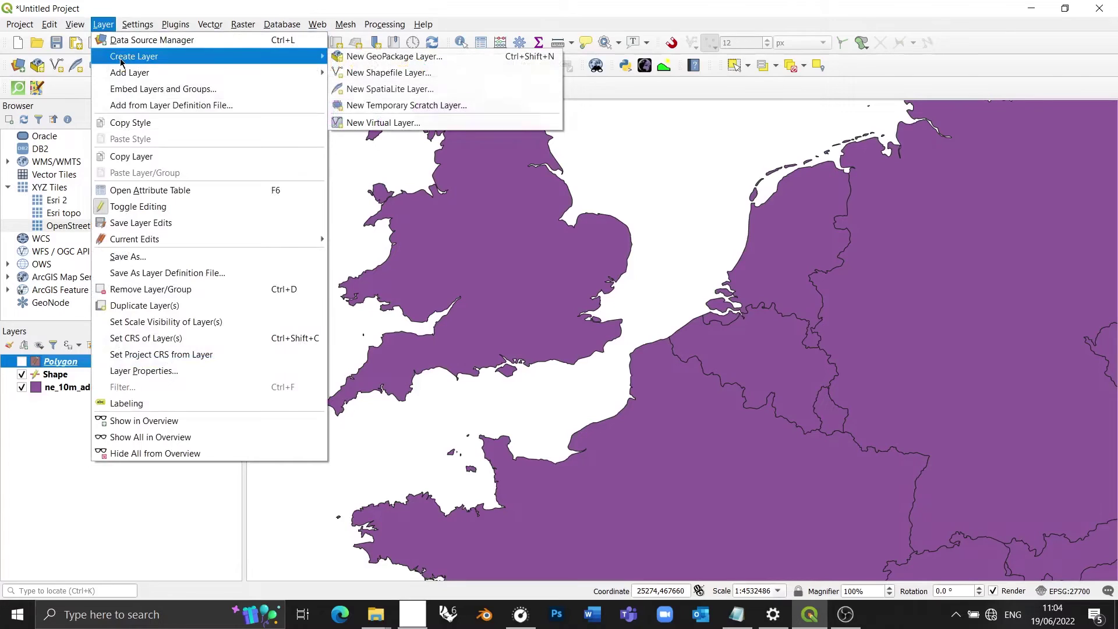
pyautogui.click(407, 57)
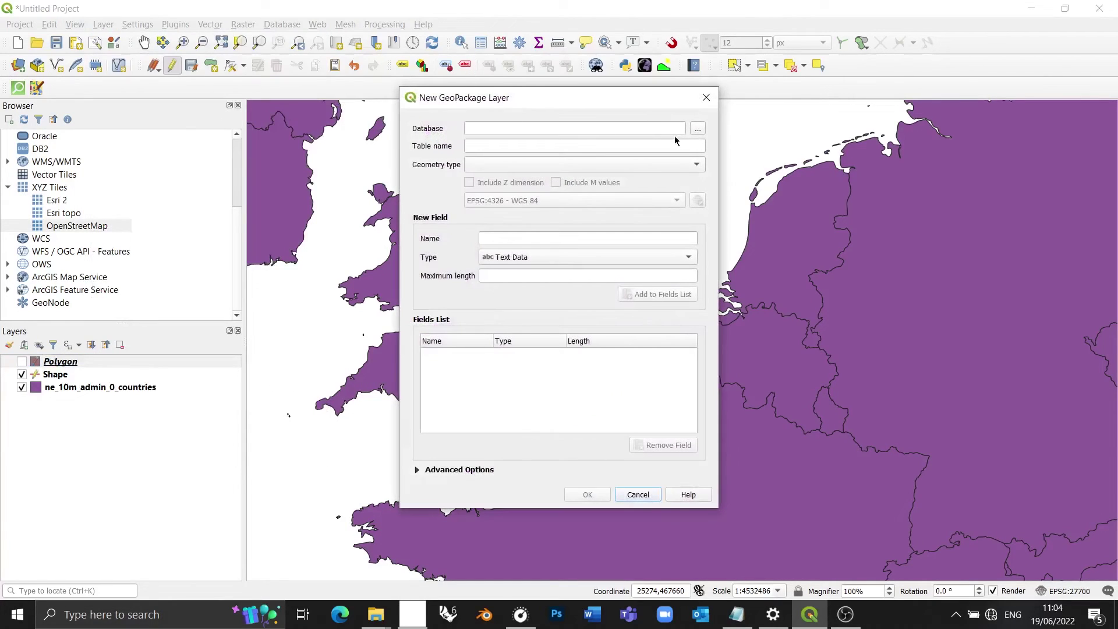
pyautogui.click(697, 129)
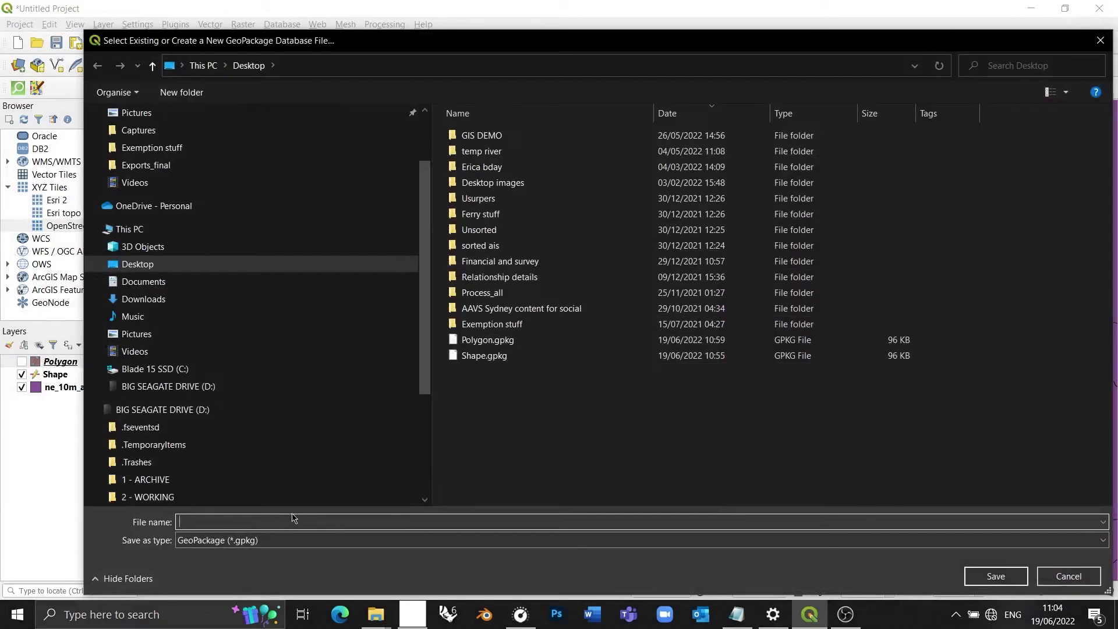
pyautogui.write('OSGB_Circdl')
pyautogui.press('Return')
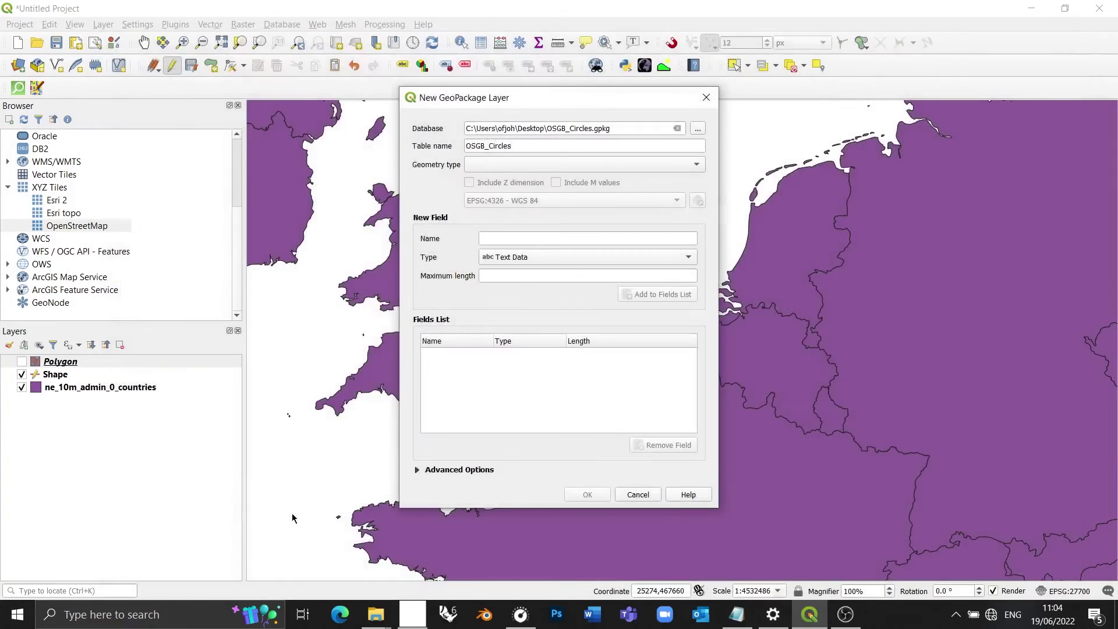
# - Give the new layer Polygon geometry and the project CRS EPSG:27700, and create it
pyautogui.click(530, 165)
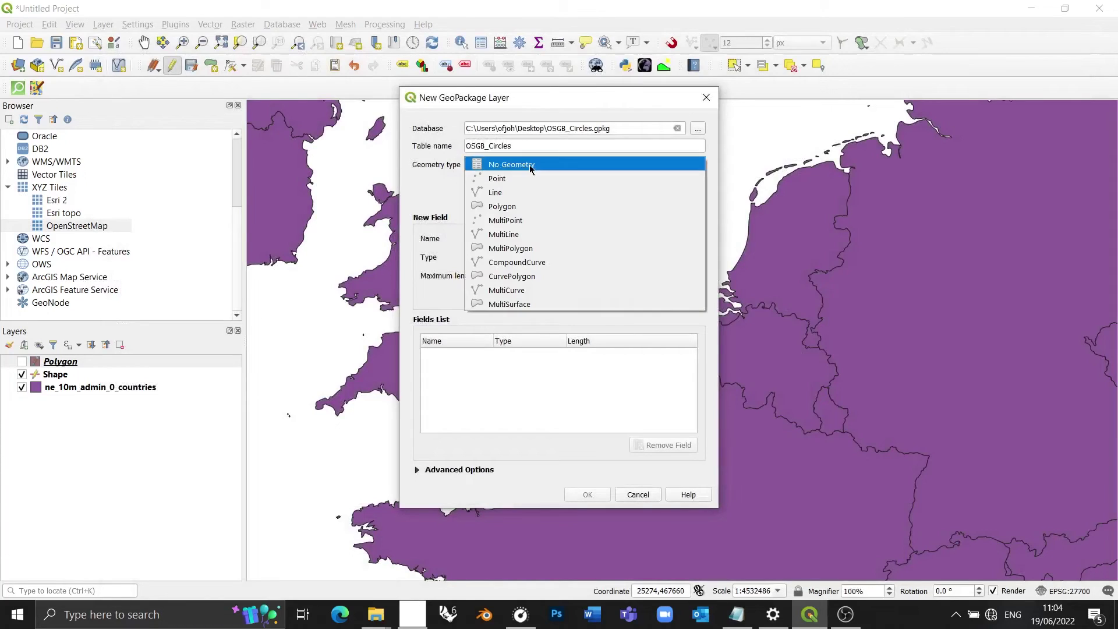
pyautogui.click(554, 208)
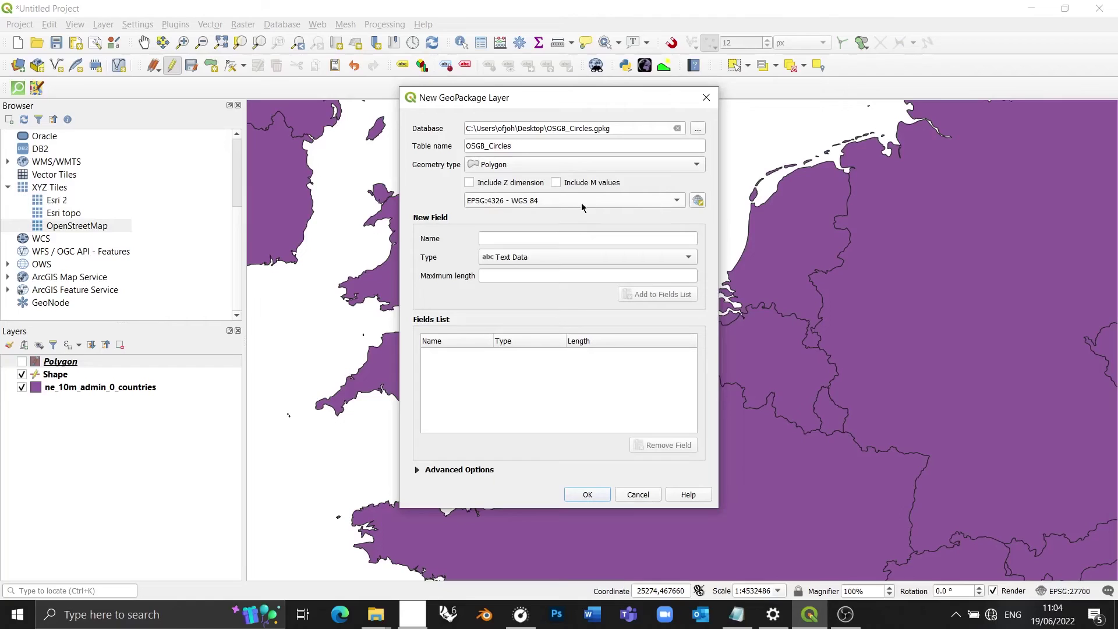
pyautogui.click(494, 201)
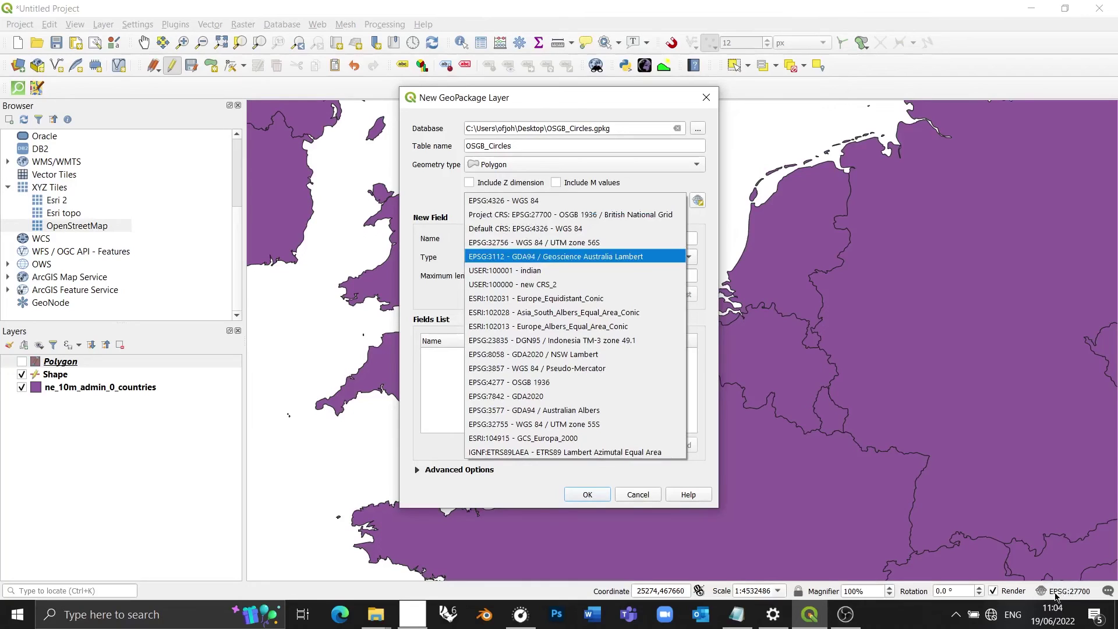
pyautogui.click(589, 216)
pyautogui.click(587, 494)
# - Turn on editing for the OSGB_Circles layer
pyautogui.click(48, 26)
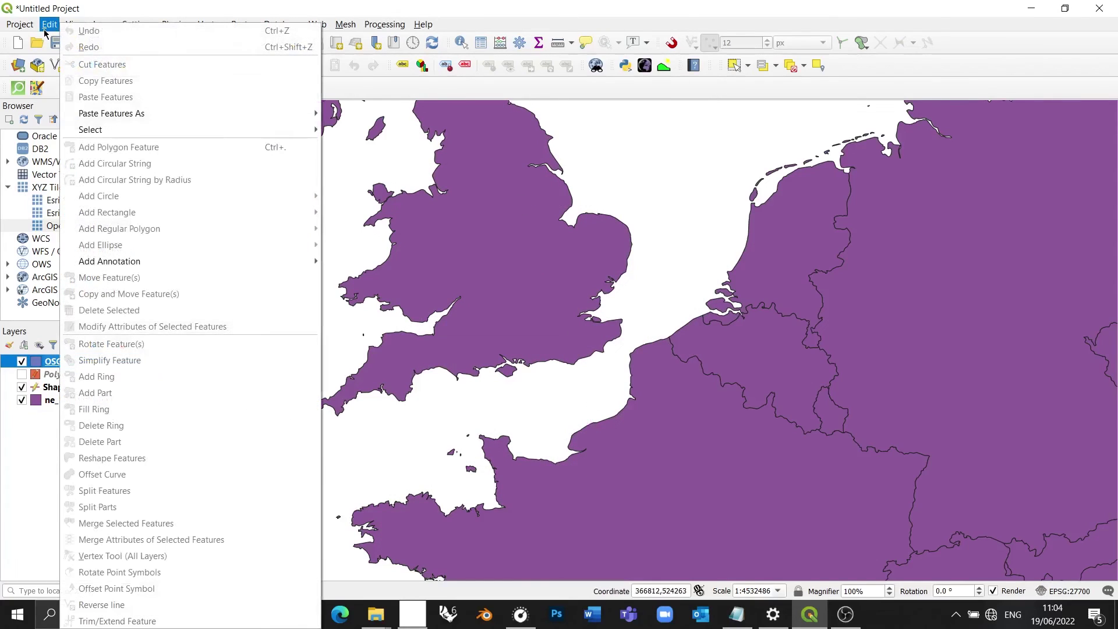
pyautogui.click(49, 24)
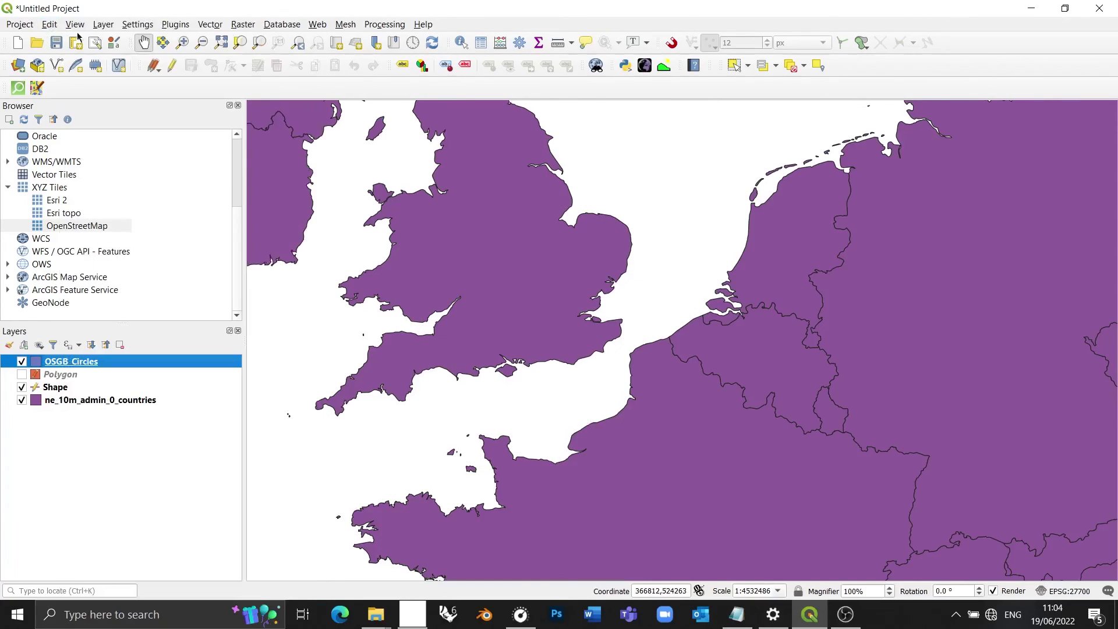
pyautogui.click(171, 69)
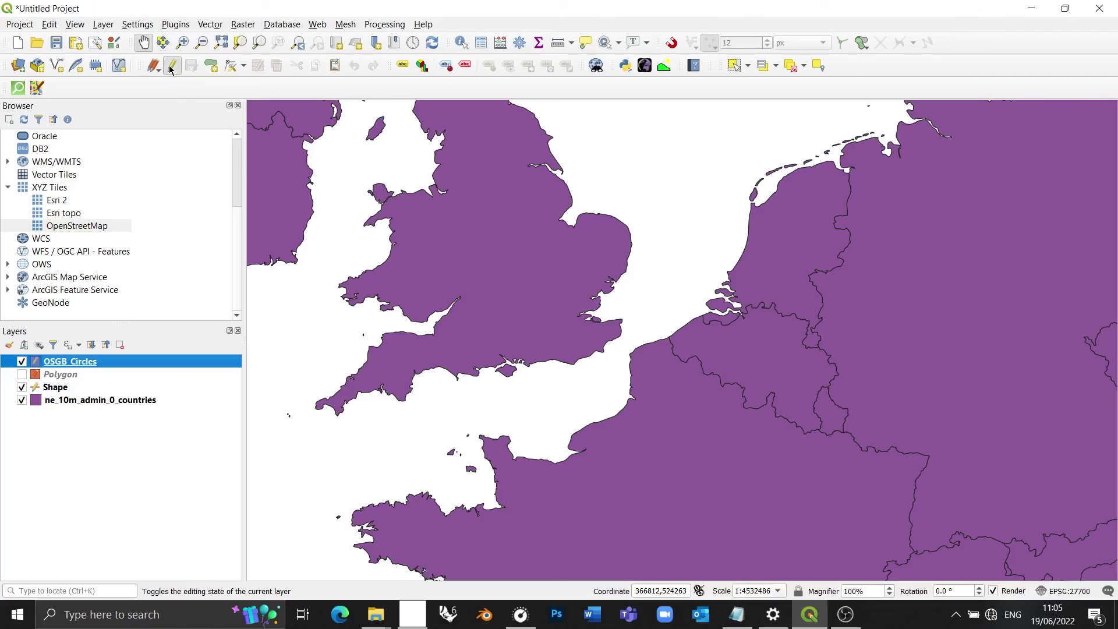
# - Draw a two-point circle over southern England and accept its autogenerated fid
pyautogui.click(49, 24)
pyautogui.moveTo(128, 197)
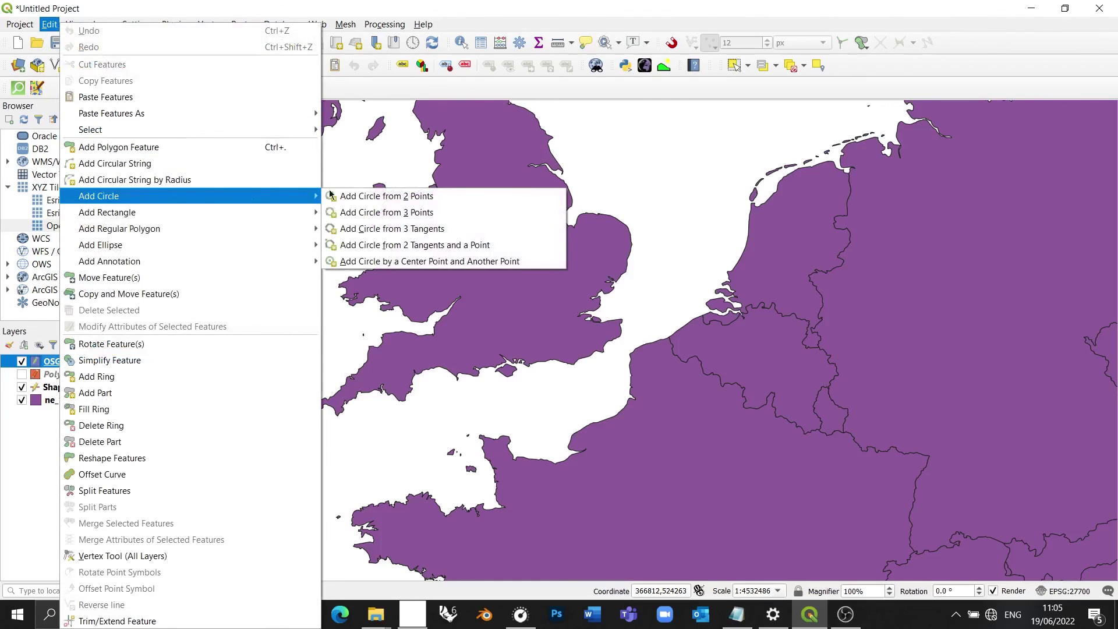
pyautogui.click(384, 195)
pyautogui.click(493, 286)
pyautogui.click(589, 287)
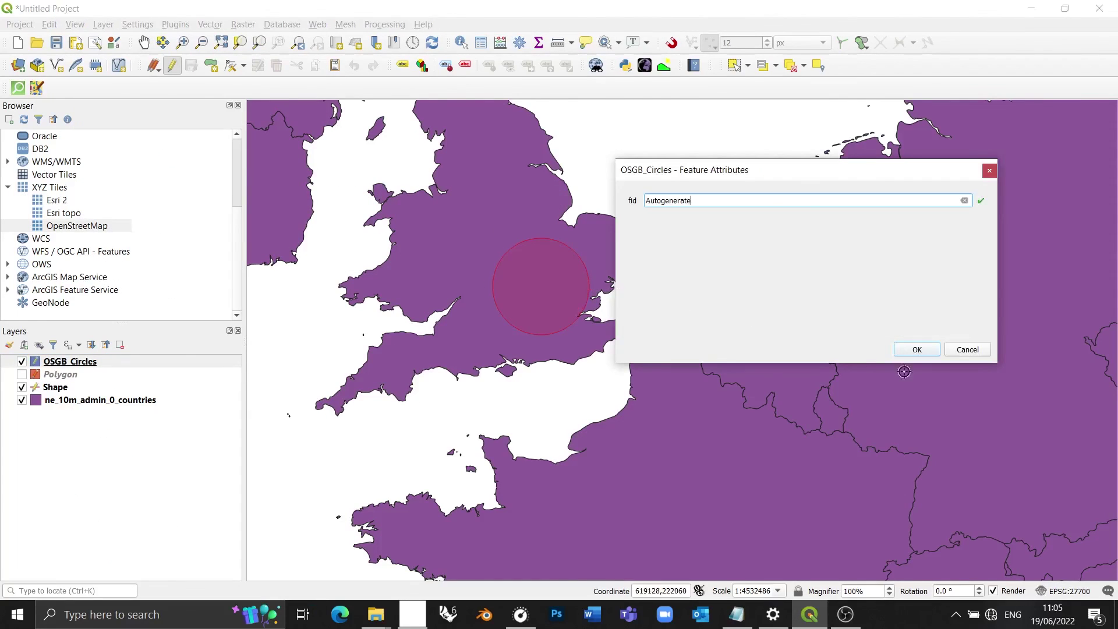
pyautogui.click(929, 354)
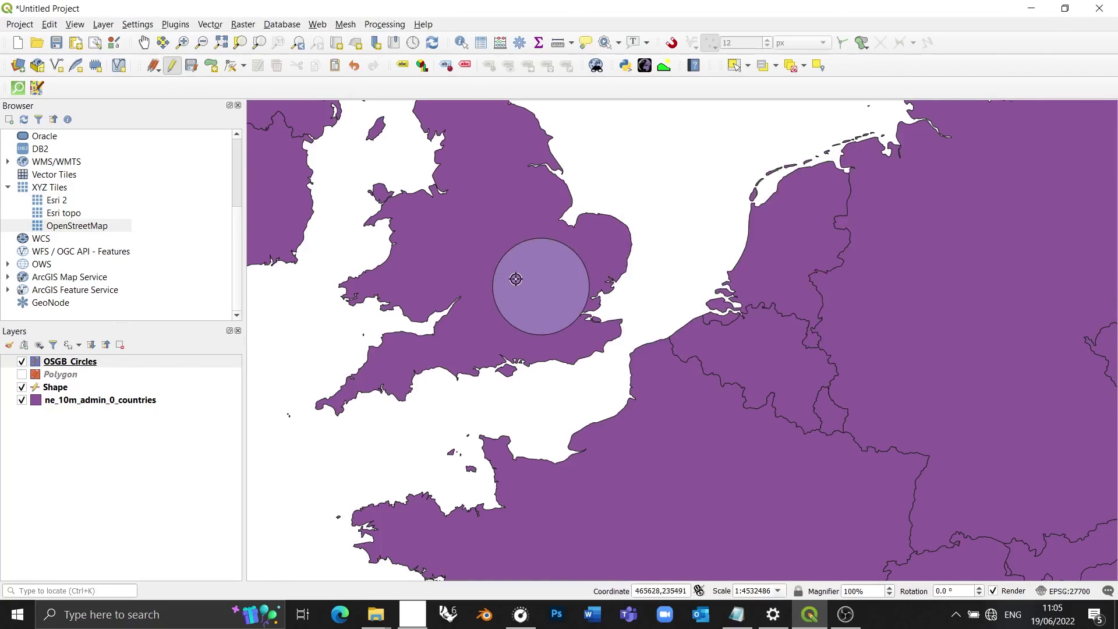
pyautogui.scroll(1, 515, 279)
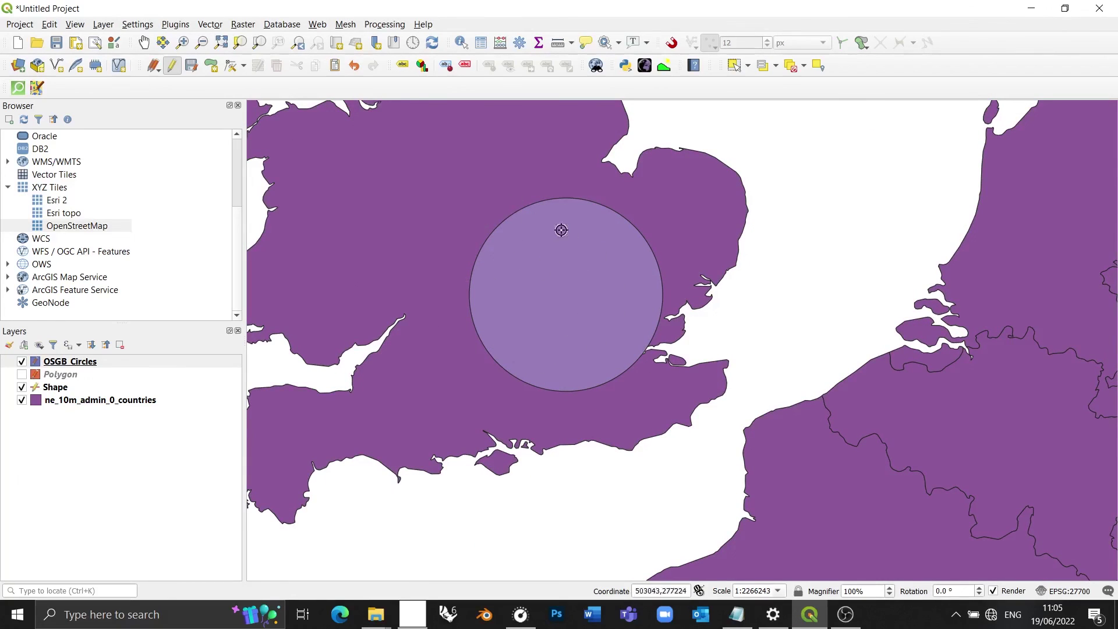